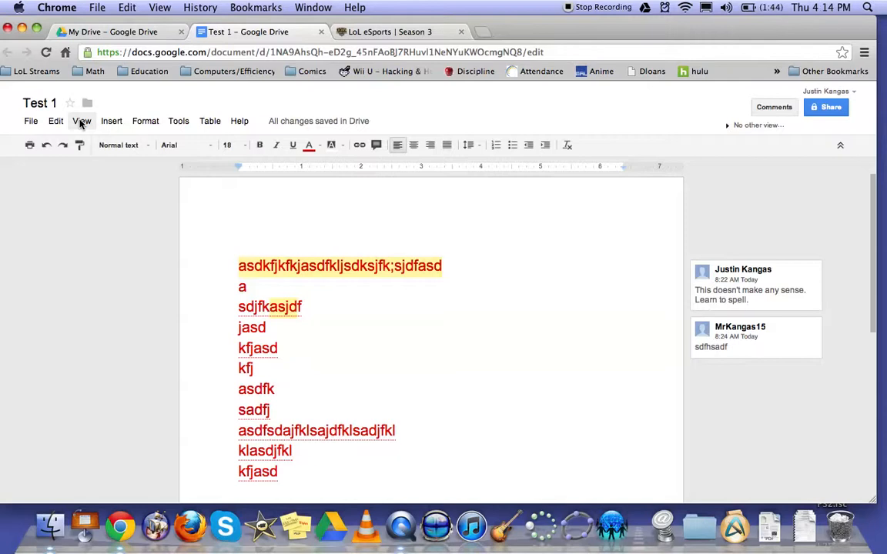
Turn the document's print layout view off and back on.
{"action": "left_click", "coordinate": [81, 123]}
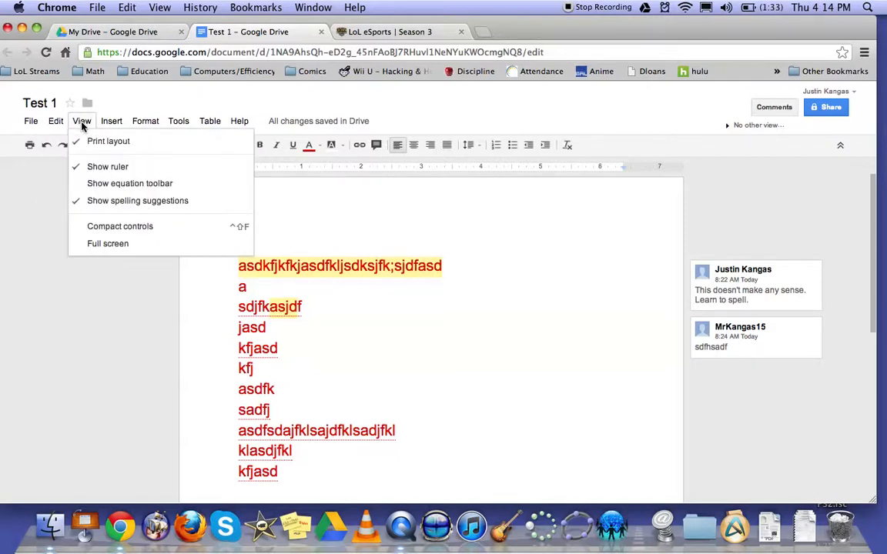
{"action": "left_click", "coordinate": [121, 147]}
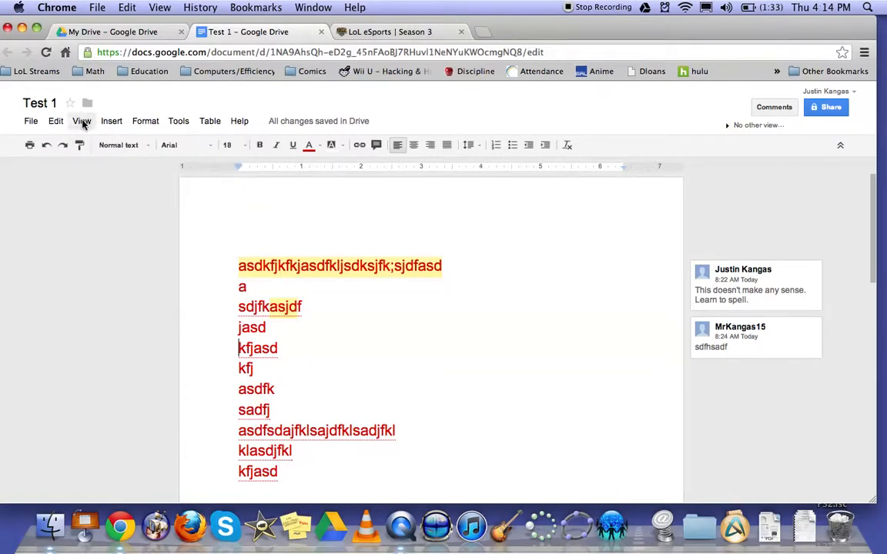
{"action": "left_click", "coordinate": [82, 123]}
{"action": "left_click", "coordinate": [87, 140]}
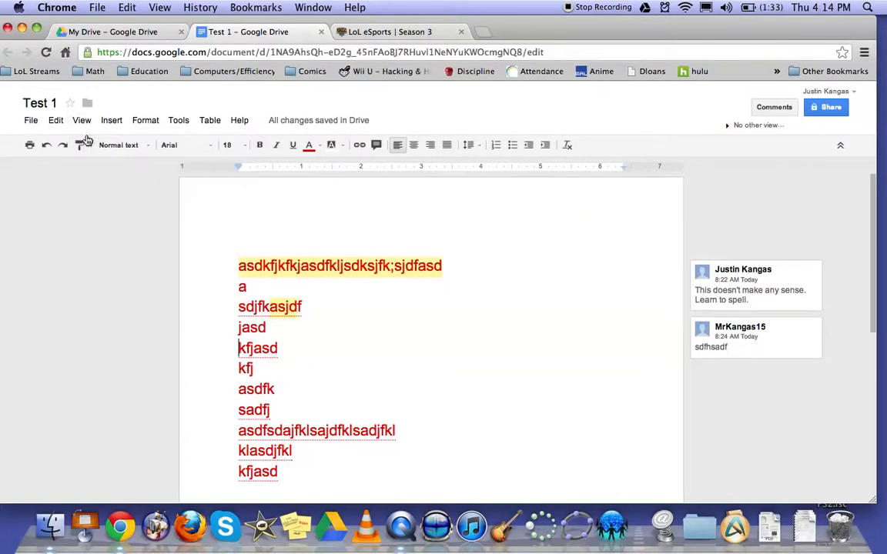
Hide the ruler above the document and show it again.
{"action": "left_click", "coordinate": [82, 121]}
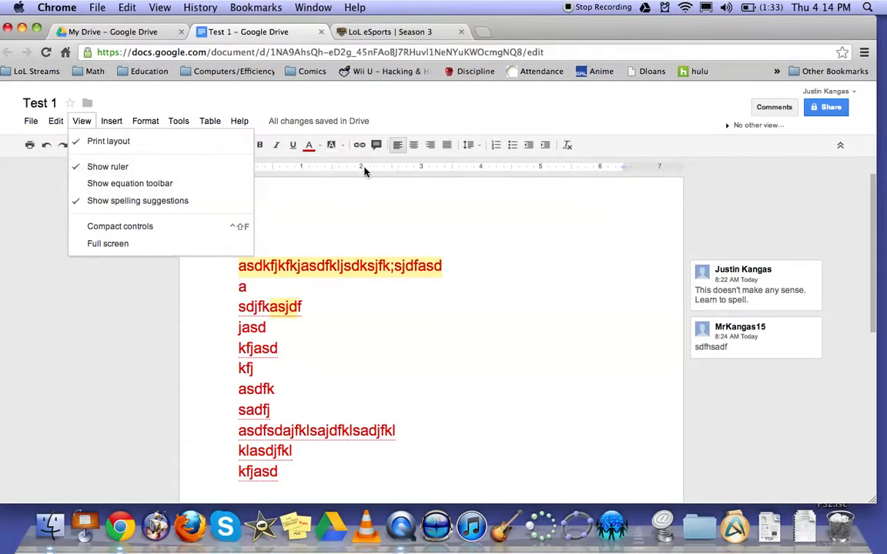
{"action": "left_click", "coordinate": [143, 166]}
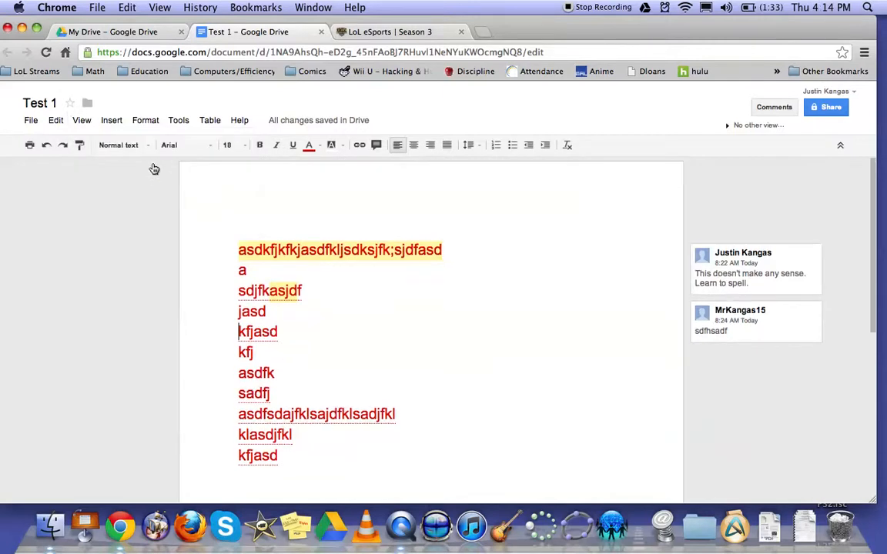
{"action": "left_click", "coordinate": [91, 123]}
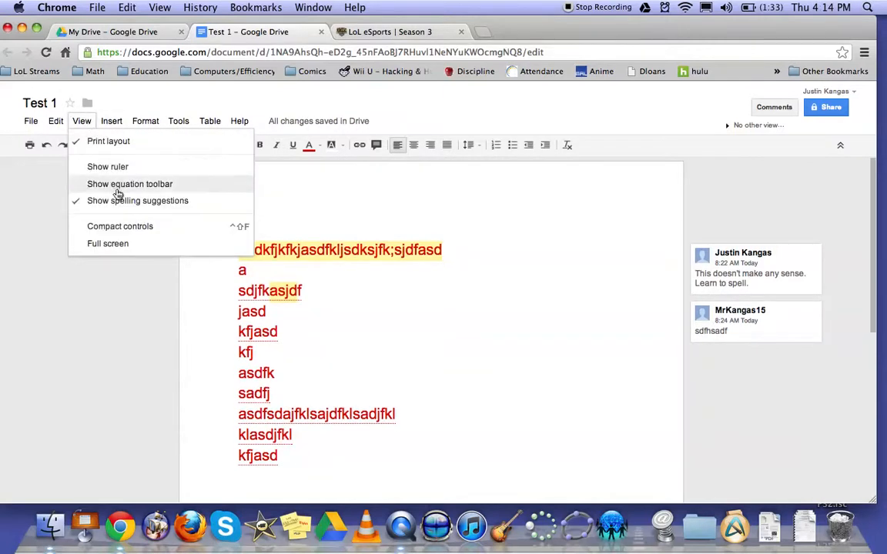
{"action": "left_click", "coordinate": [104, 167]}
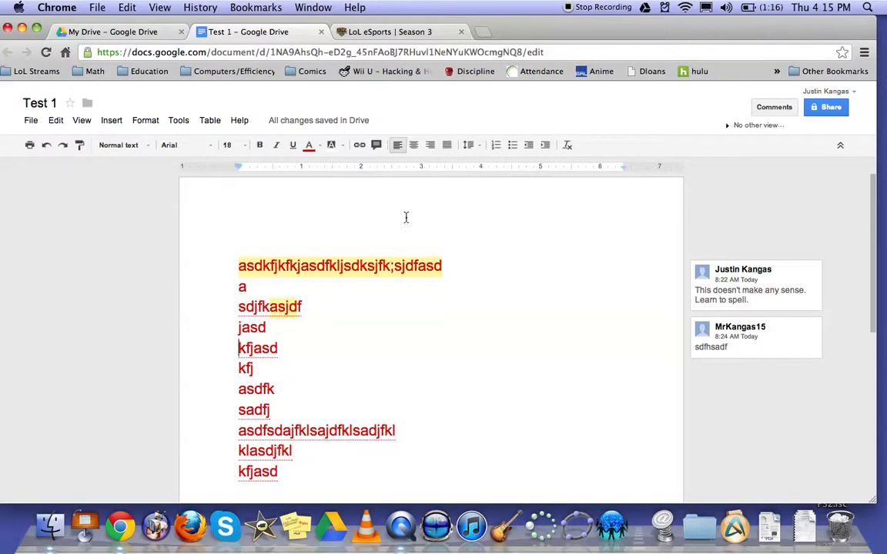
Indent the "kfjasd" line below "jasd" to the 1-inch ruler mark and add an empty line beneath it.
{"action": "left_click_drag", "start_coordinate": [238, 166], "coordinate": [271, 169]}
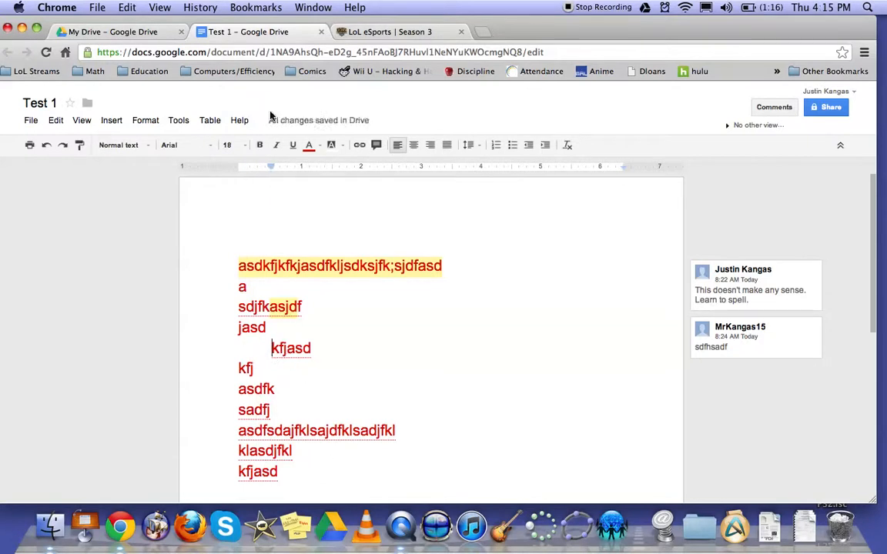
{"action": "left_click_drag", "start_coordinate": [271, 168], "coordinate": [298, 171]}
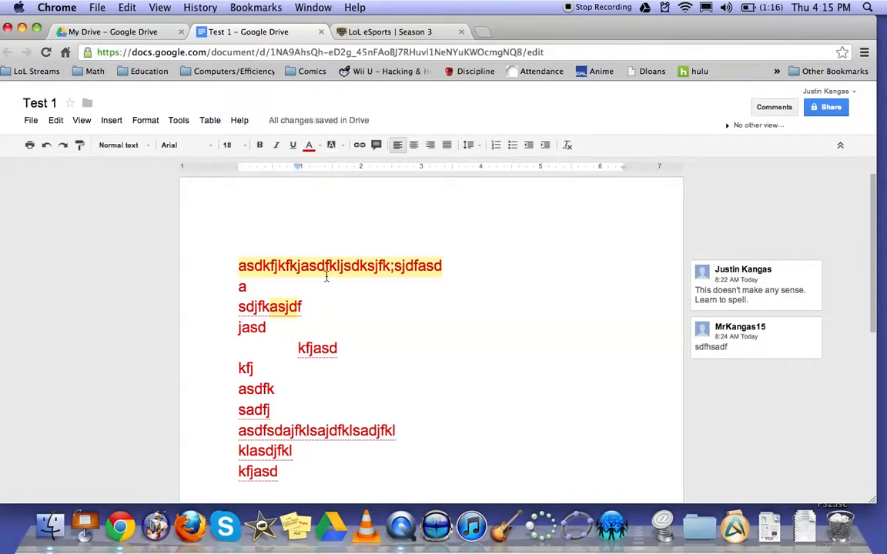
{"action": "left_click", "coordinate": [345, 348]}
{"action": "key", "text": "Return"}
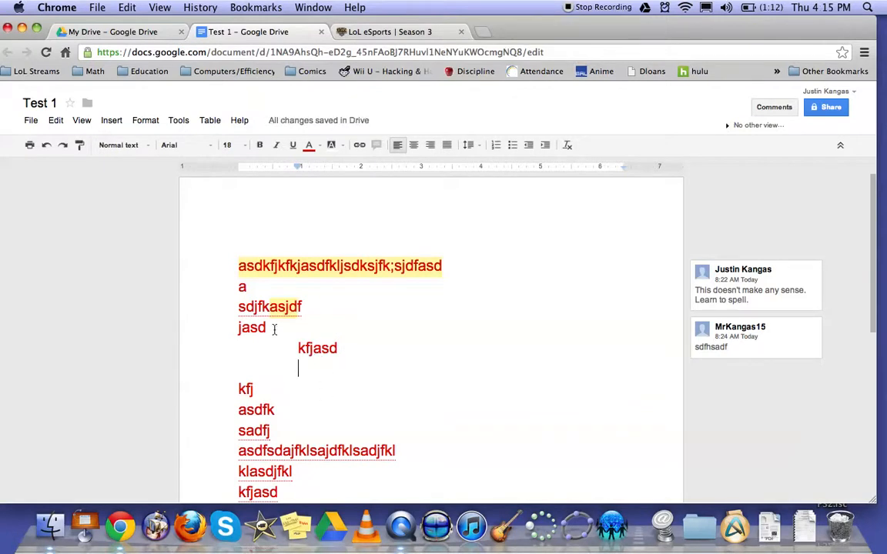
Replace all the placeholder text with the heading line "Oxford Hills Middle School" and start a new line.
{"action": "left_click_drag", "start_coordinate": [301, 472], "coordinate": [233, 250]}
{"action": "key", "text": "BackSpace"}
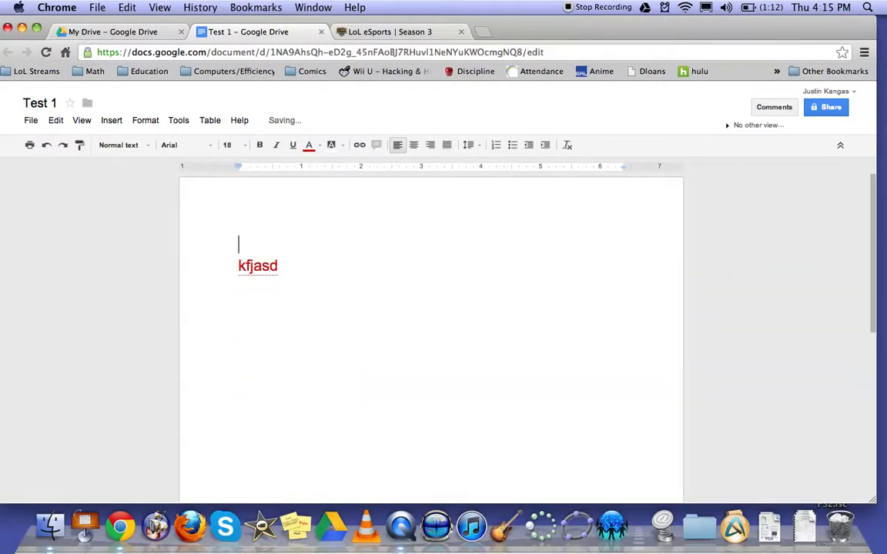
{"action": "double_click", "coordinate": [249, 246]}
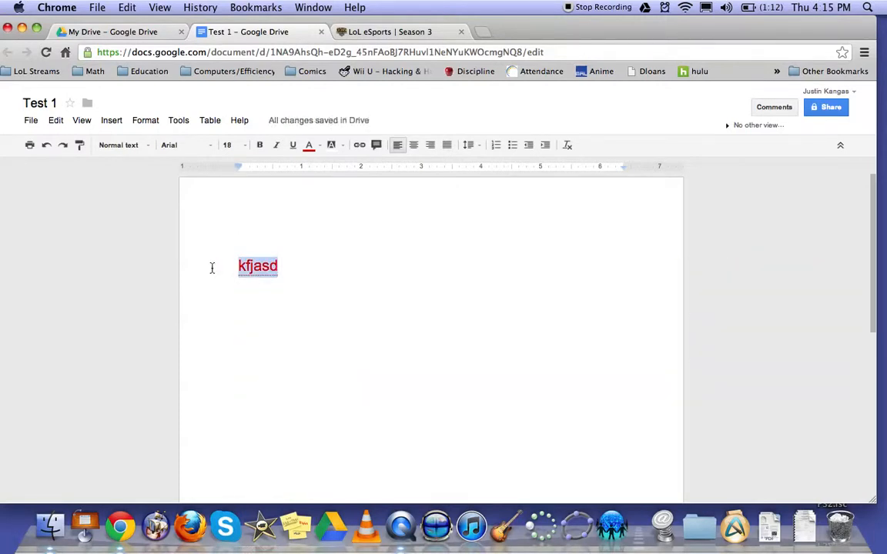
{"action": "type", "text": "Oxford Hills Middle"}
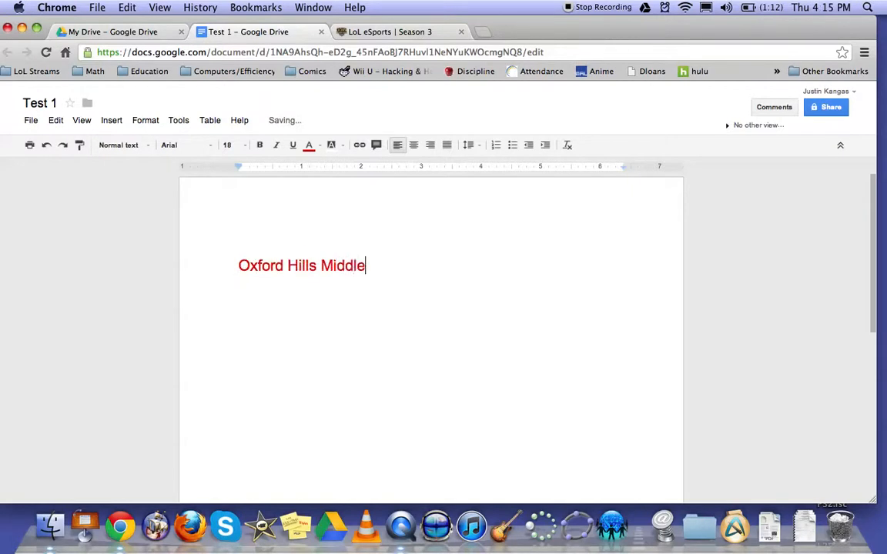
{"action": "type", "text": " School"}
{"action": "key", "text": "Return"}
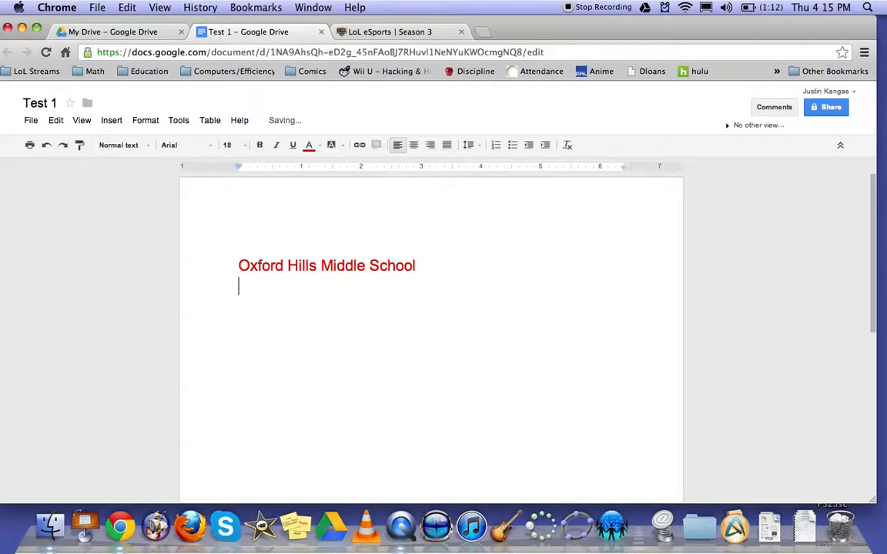
Indent the new line about 0.4 inch and enter "Teach brats", "Teach math" and "Do nothing all day" on separate lines.
{"action": "left_click_drag", "start_coordinate": [238, 167], "coordinate": [263, 174]}
{"action": "type", "text": "Teach b"}
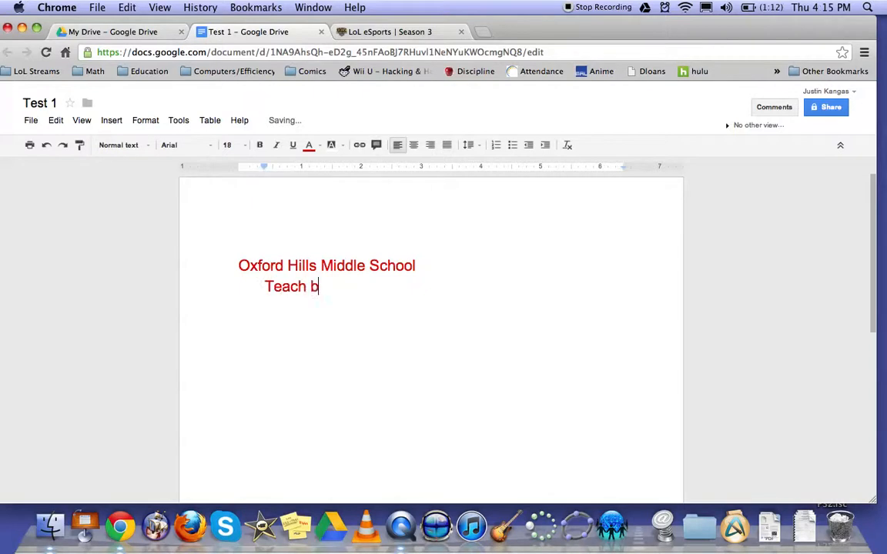
{"action": "type", "text": "rats"}
{"action": "key", "text": "Return"}
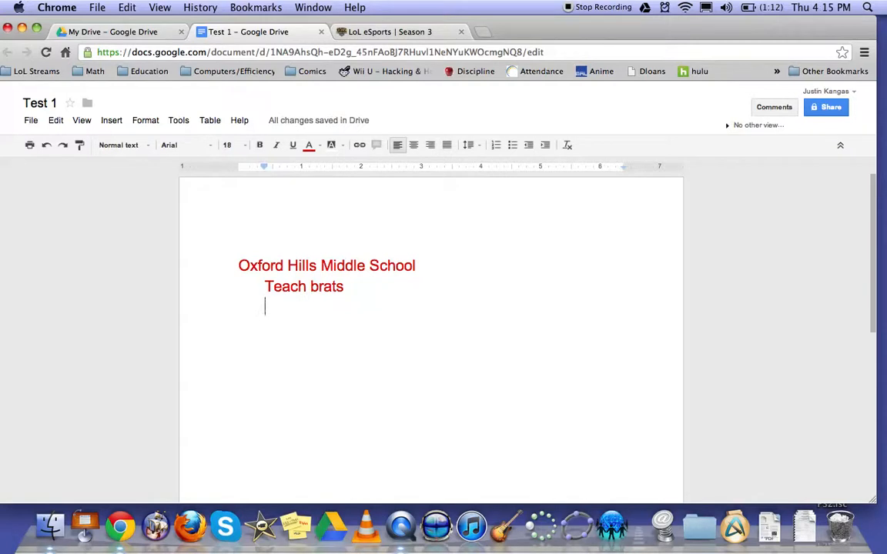
{"action": "type", "text": "Teach math"}
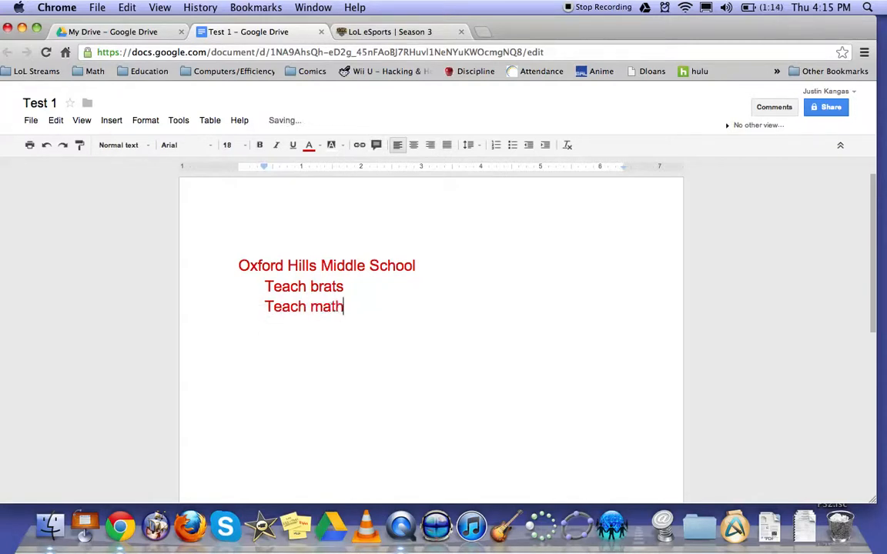
{"action": "key", "text": "Return"}
{"action": "type", "text": "Do nothing al"}
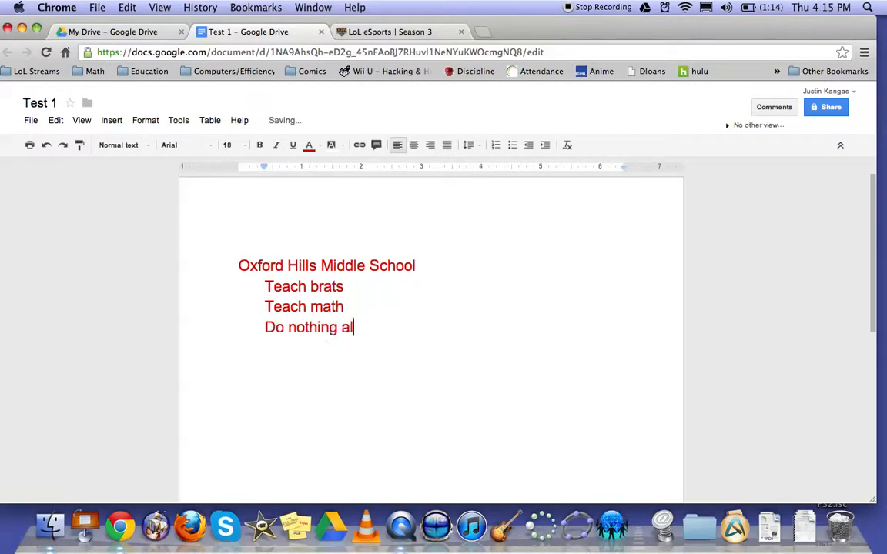
{"action": "type", "text": "l day"}
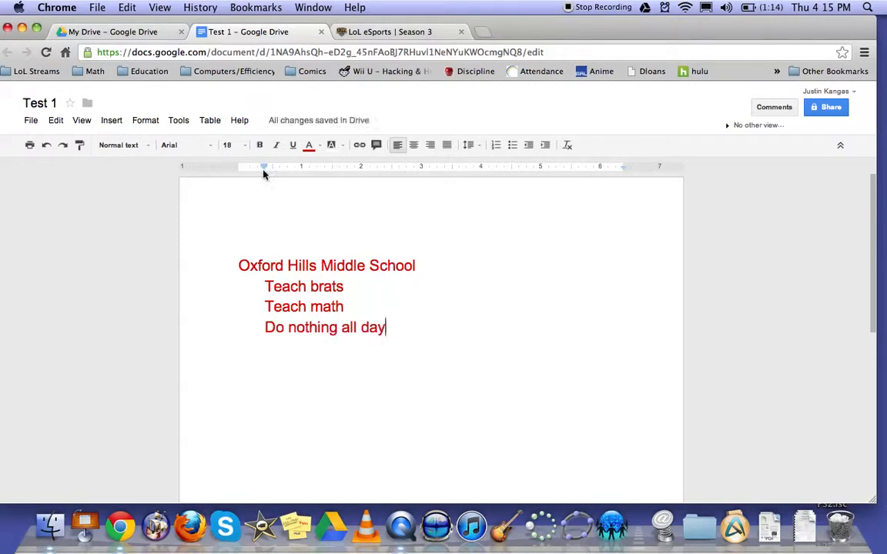
Format the three indented lines under the heading as a bulleted list.
{"action": "left_click_drag", "start_coordinate": [387, 329], "coordinate": [264, 288]}
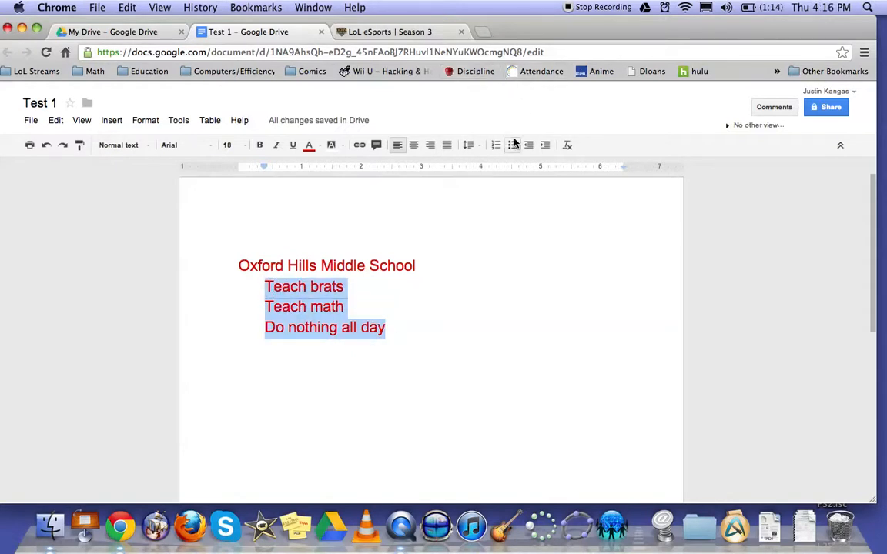
{"action": "left_click", "coordinate": [512, 145]}
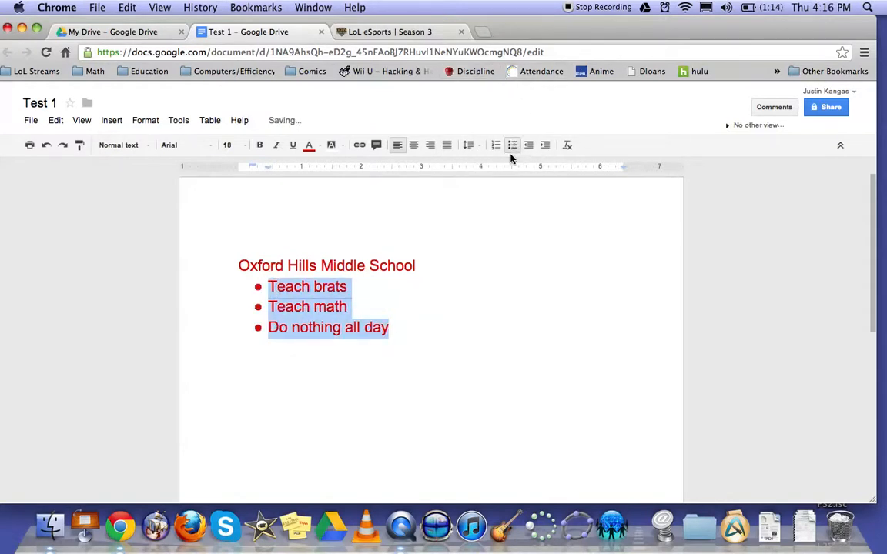
{"action": "left_click", "coordinate": [398, 333]}
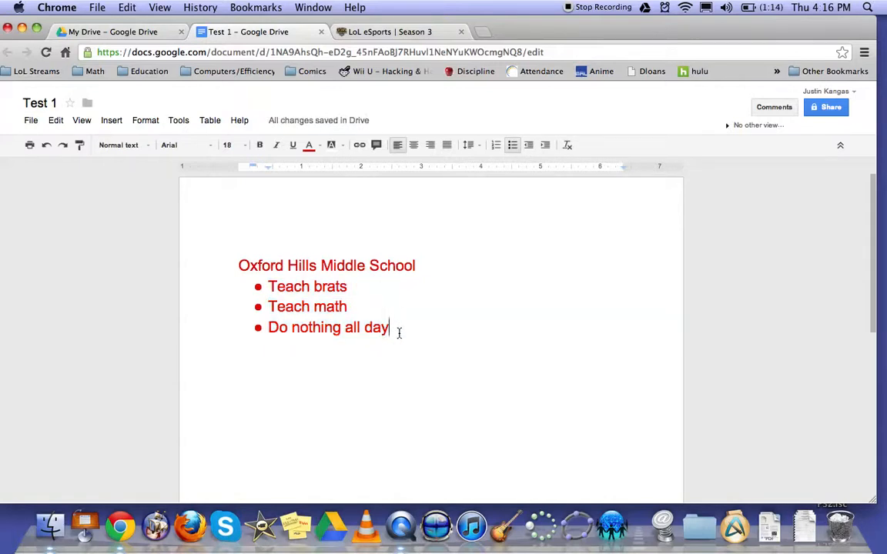
Make the heading "Oxford Hills Middle School" bold.
{"action": "left_click_drag", "start_coordinate": [416, 265], "coordinate": [229, 274]}
{"action": "key", "text": "super+b"}
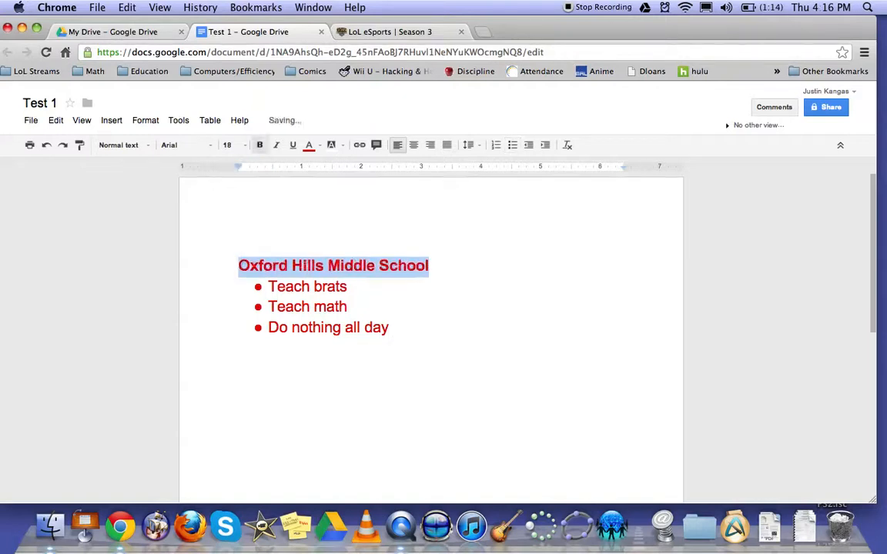
{"action": "left_click", "coordinate": [293, 288]}
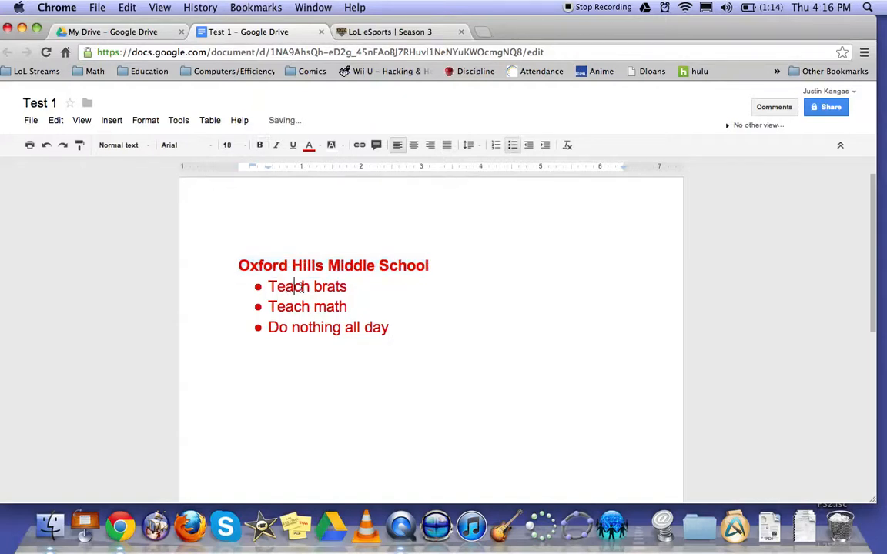
{"action": "left_click_drag", "start_coordinate": [267, 286], "coordinate": [396, 330]}
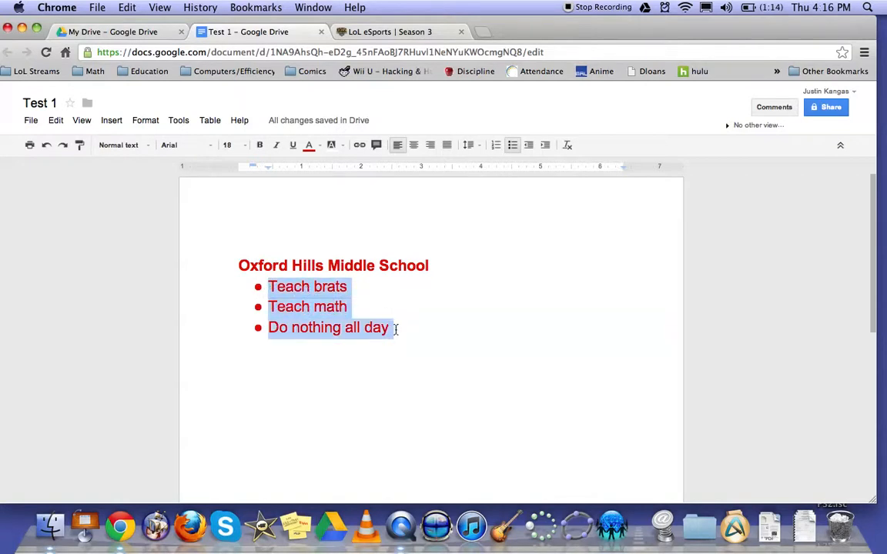
{"action": "left_click", "coordinate": [267, 169]}
{"action": "left_click", "coordinate": [267, 169]}
End the bulleted list, leave blank lines and enter "kjkljflkasdjfklasd" on its own unindented line.
{"action": "left_click", "coordinate": [405, 333]}
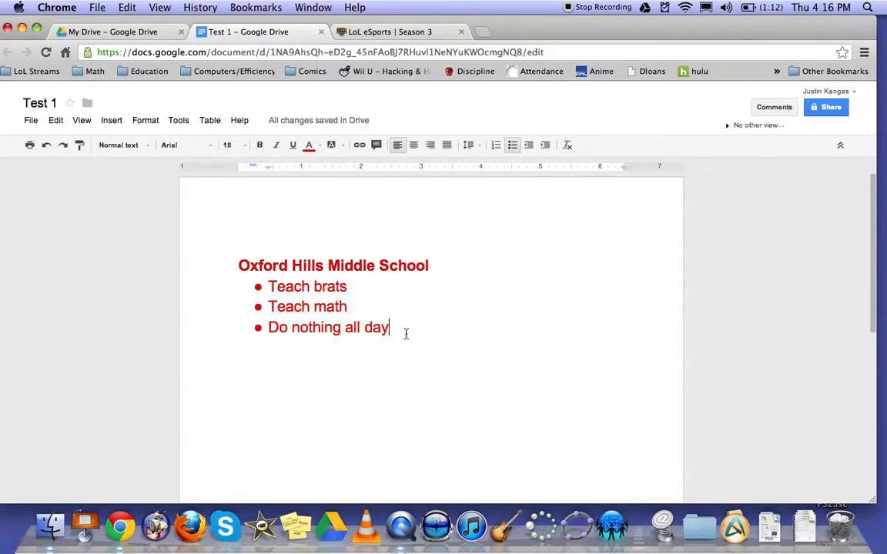
{"action": "key", "text": "Return"}
{"action": "key", "text": "Return"}
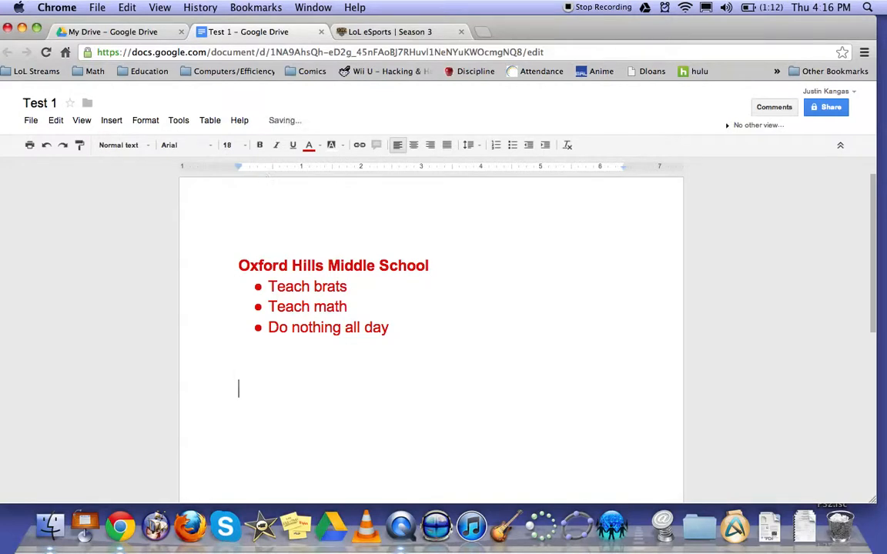
{"action": "type", "text": "kjkljflkasdjfklasd"}
{"action": "key", "text": "Return"}
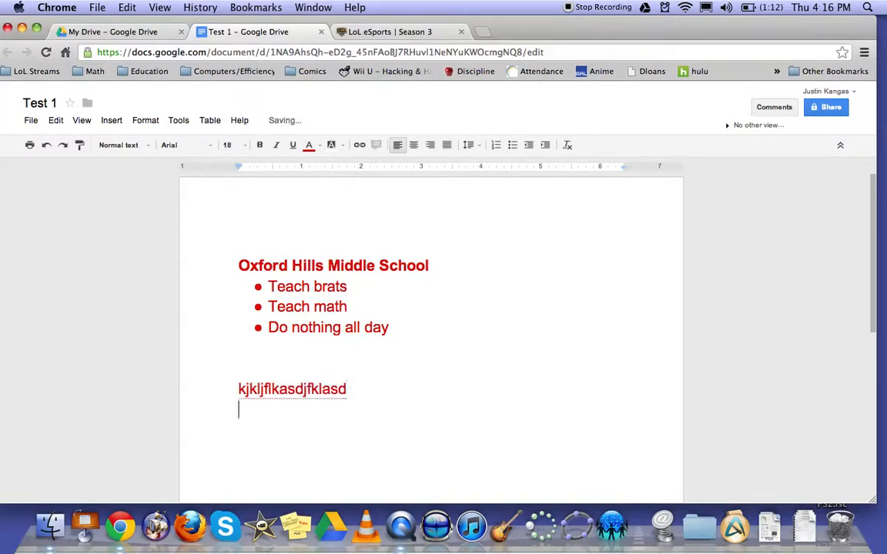
Set a first-line indent of about 0.4 inch and enter the lines "dsfgdsf", "sdfgsdfg" and "sdfgsdf".
{"action": "left_click_drag", "start_coordinate": [239, 167], "coordinate": [263, 171]}
{"action": "type", "text": "dsfgdsf"}
{"action": "key", "text": "Return"}
{"action": "type", "text": "sdfgsdfg"}
{"action": "key", "text": "Return"}
{"action": "type", "text": "sdfgsdf"}
{"action": "key", "text": "Return"}
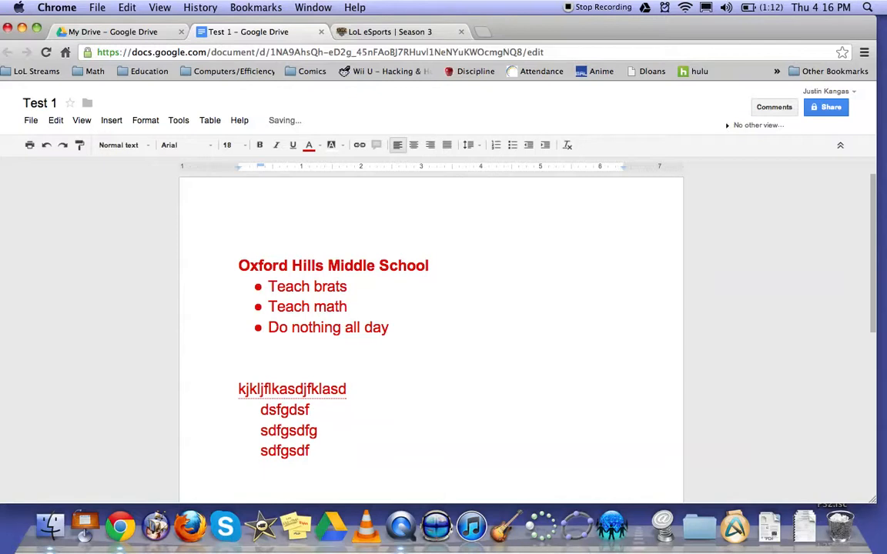
Move the last line's left indent to about 1.5 inches, append "kjkljlk" to it and start an unindented line below.
{"action": "key", "text": "BackSpace"}
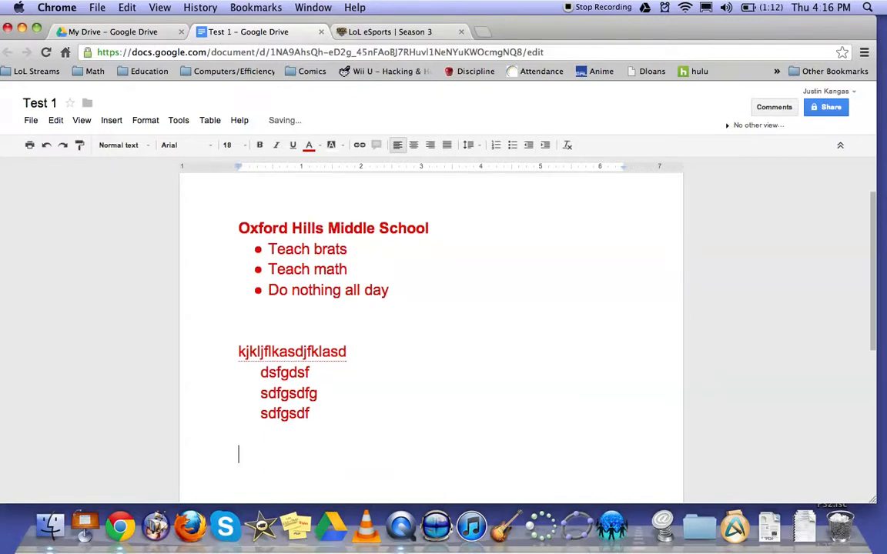
{"action": "key", "text": "BackSpace"}
{"action": "left_click_drag", "start_coordinate": [238, 168], "coordinate": [330, 167]}
{"action": "type", "text": "kjkljlk"}
{"action": "key", "text": "Return"}
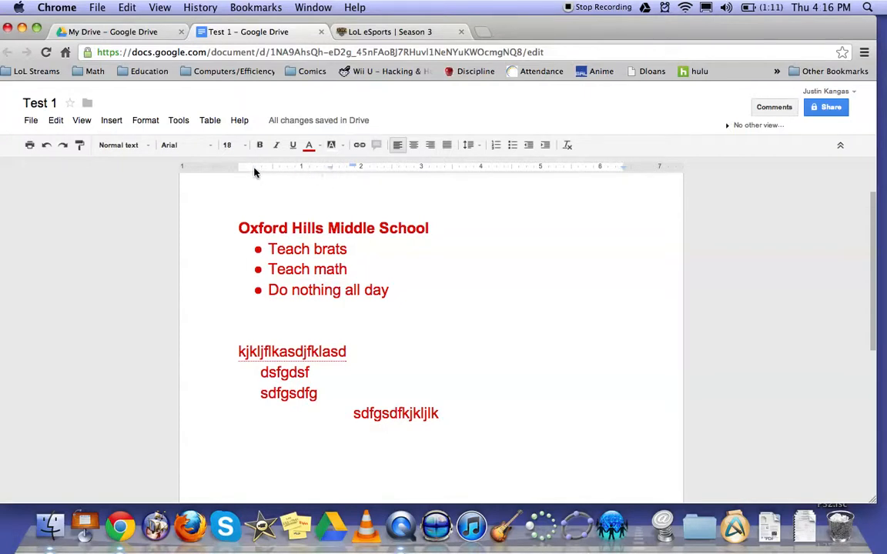
{"action": "key", "text": "BackSpace"}
{"action": "key", "text": "BackSpace"}
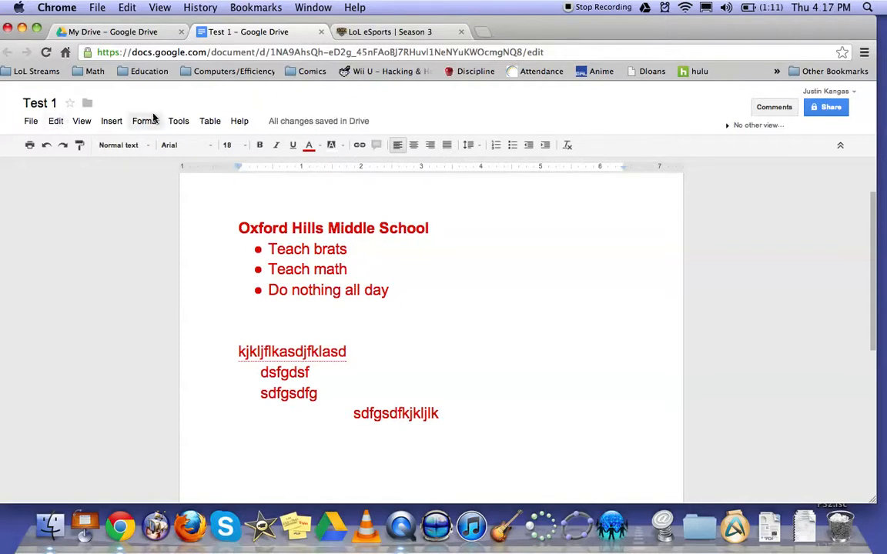
Hide the ruler above the document.
{"action": "left_click", "coordinate": [87, 124]}
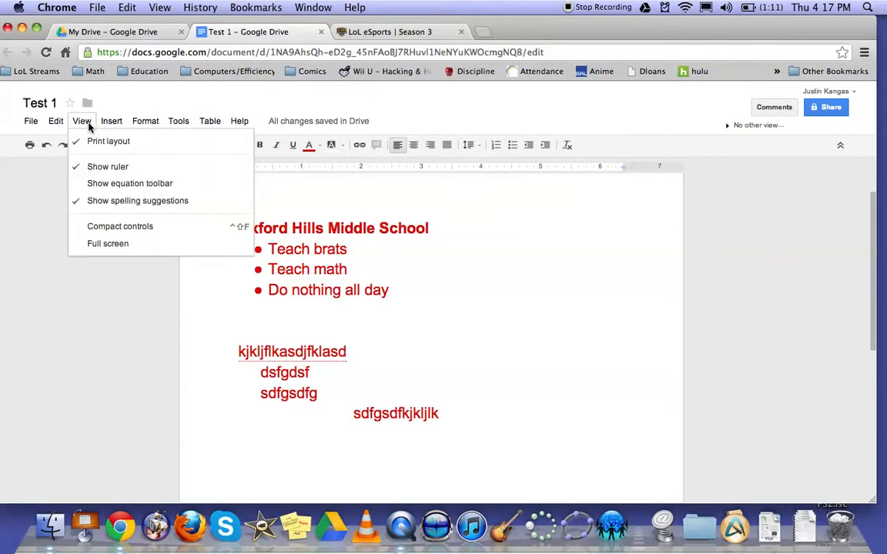
{"action": "left_click", "coordinate": [110, 167]}
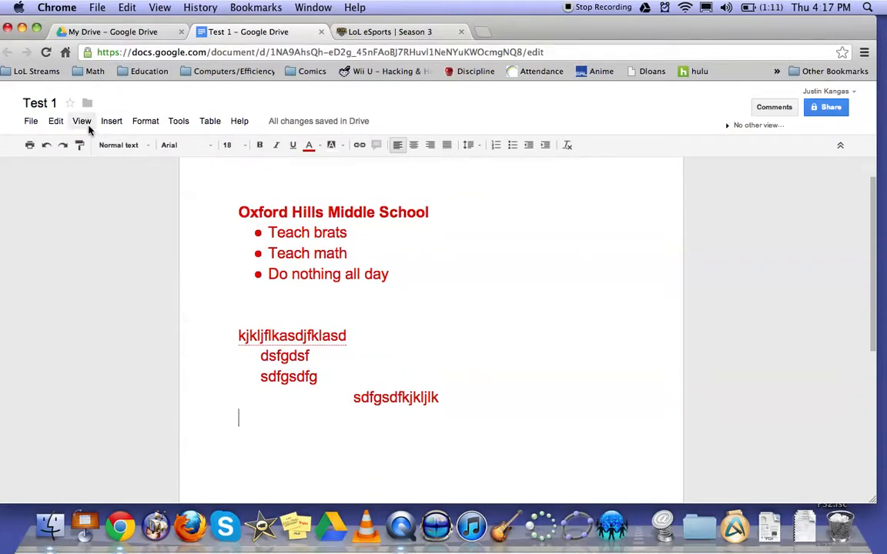
Show the ruler above the document again and display the equation toolbar.
{"action": "left_click", "coordinate": [83, 122]}
{"action": "left_click", "coordinate": [100, 166]}
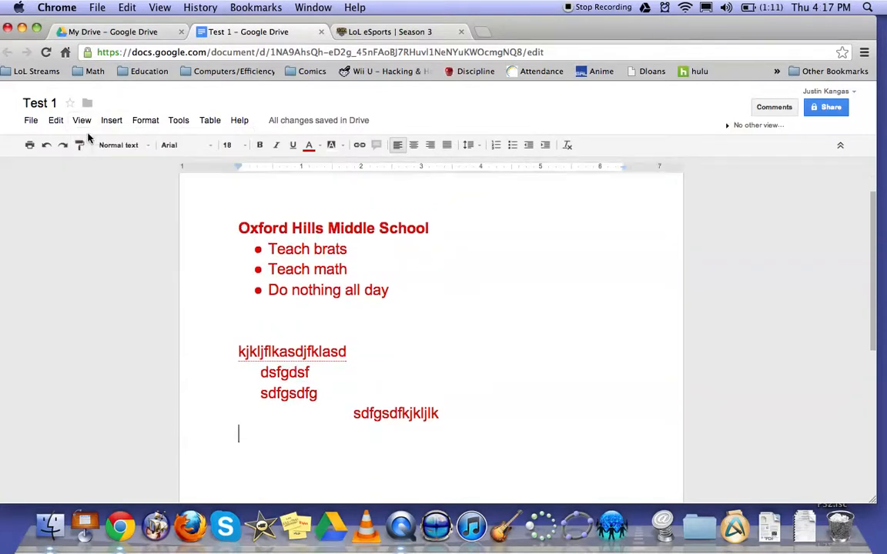
{"action": "left_click", "coordinate": [81, 122]}
{"action": "left_click", "coordinate": [101, 183]}
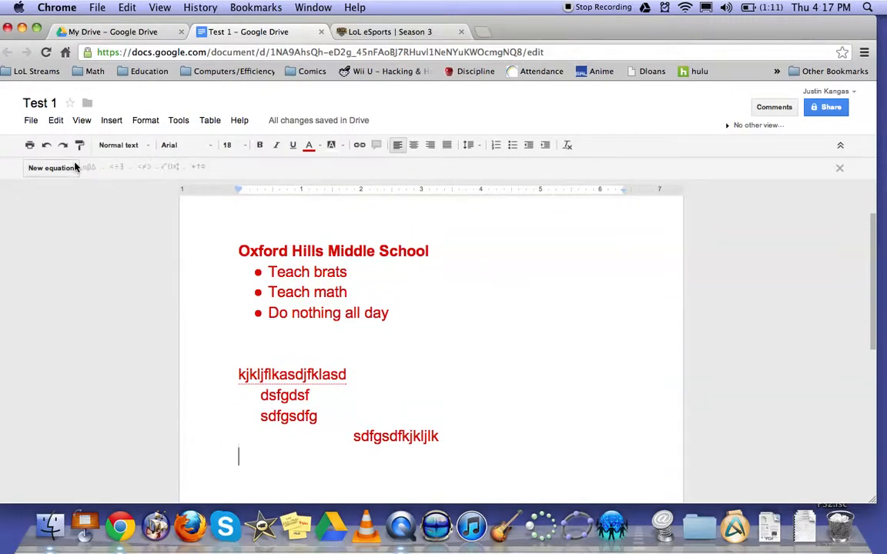
Start a new equation on the empty last line and insert a summation with upper and lower limits.
{"action": "left_click", "coordinate": [73, 171]}
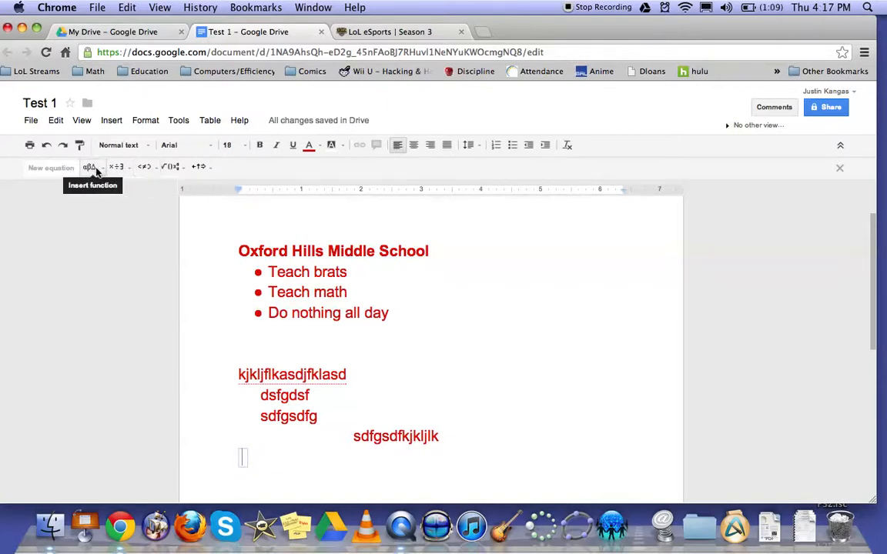
{"action": "left_click", "coordinate": [90, 167]}
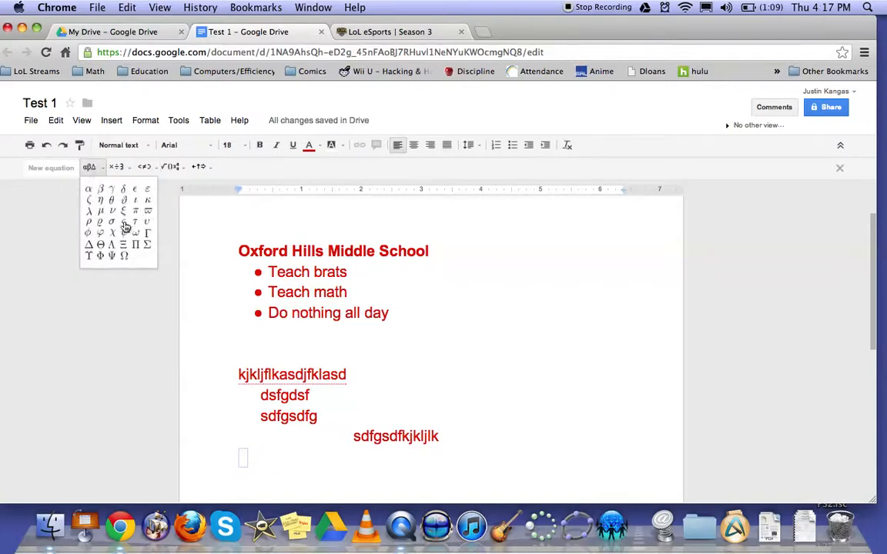
{"action": "left_click", "coordinate": [111, 167]}
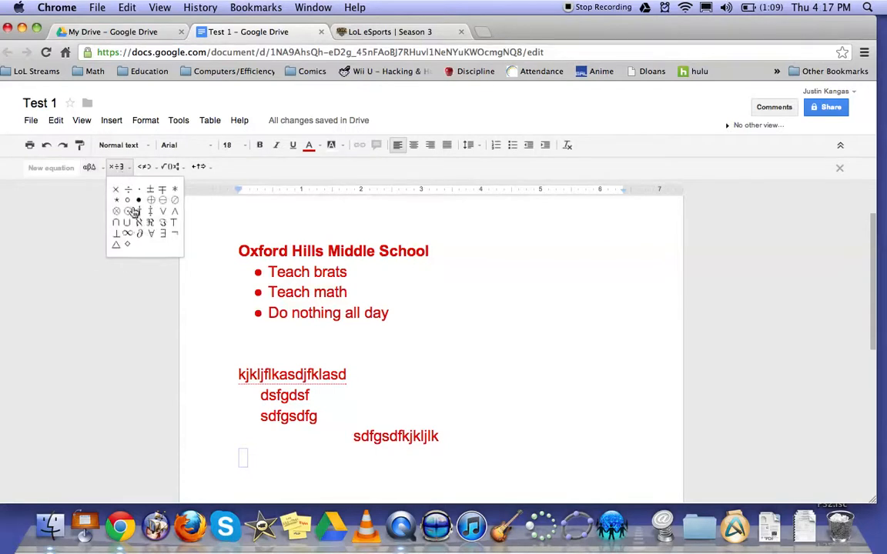
{"action": "left_click", "coordinate": [144, 167]}
{"action": "left_click", "coordinate": [171, 167]}
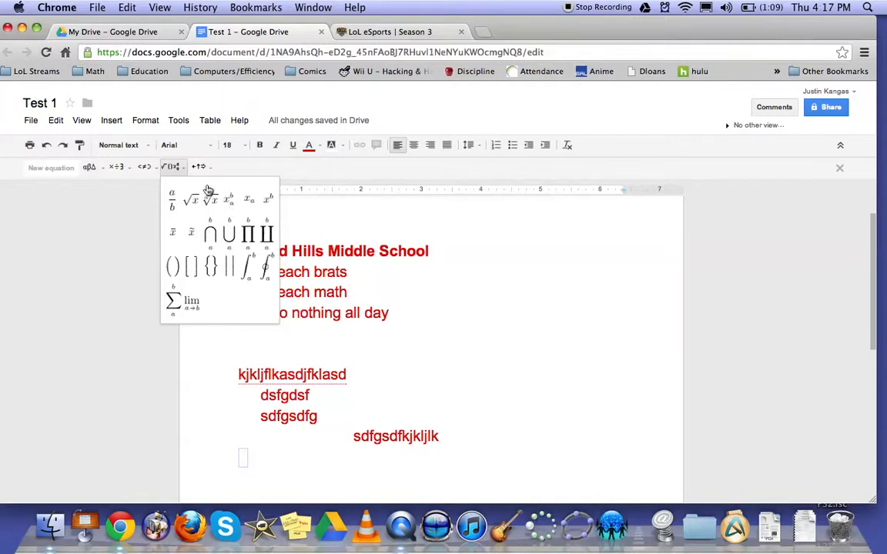
{"action": "left_click", "coordinate": [176, 306]}
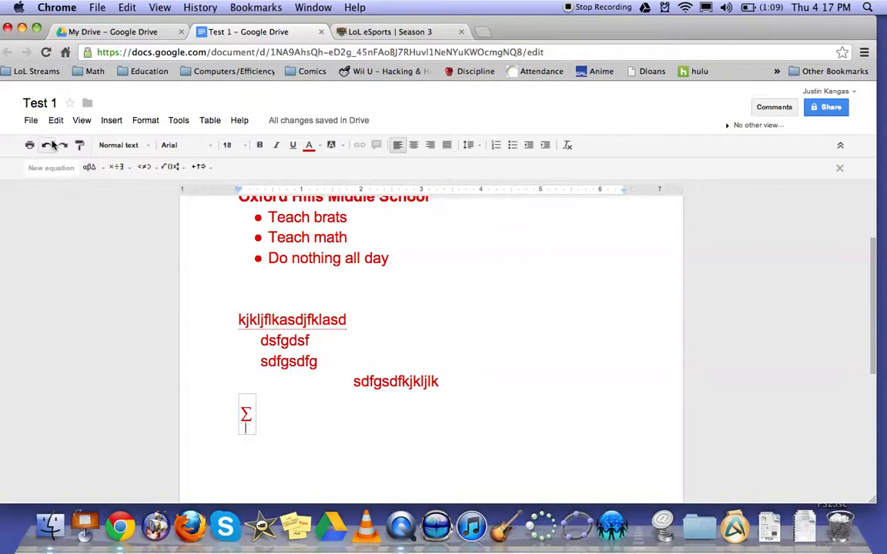
Delete the summation equation from the last line and hide the equation toolbar.
{"action": "key", "text": "BackSpace"}
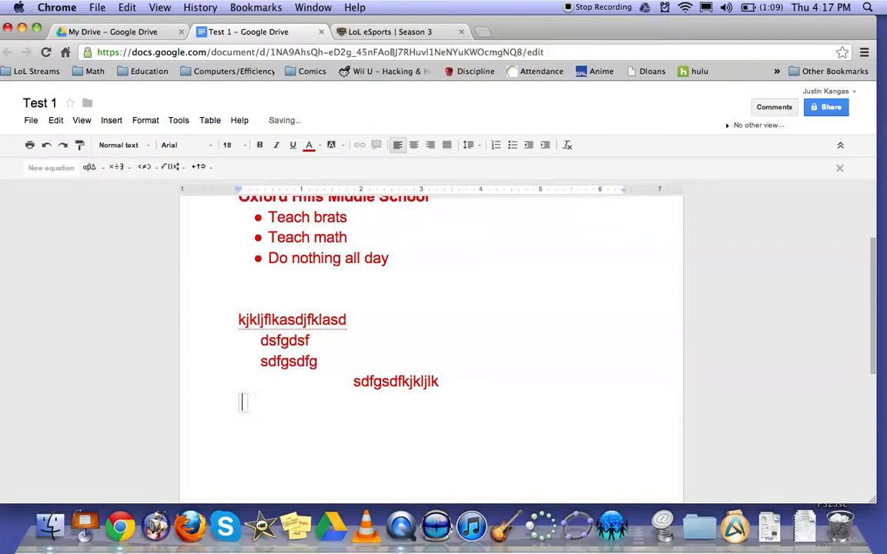
{"action": "key", "text": "BackSpace"}
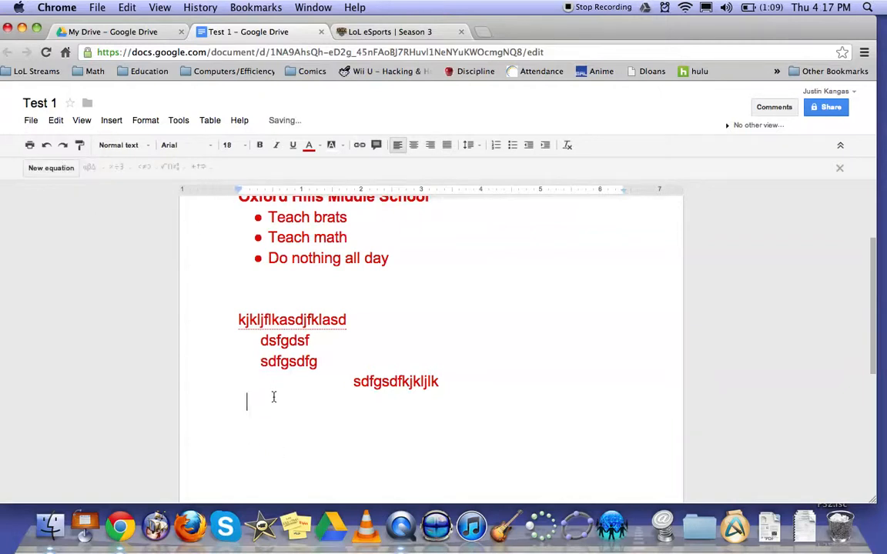
{"action": "left_click", "coordinate": [81, 120]}
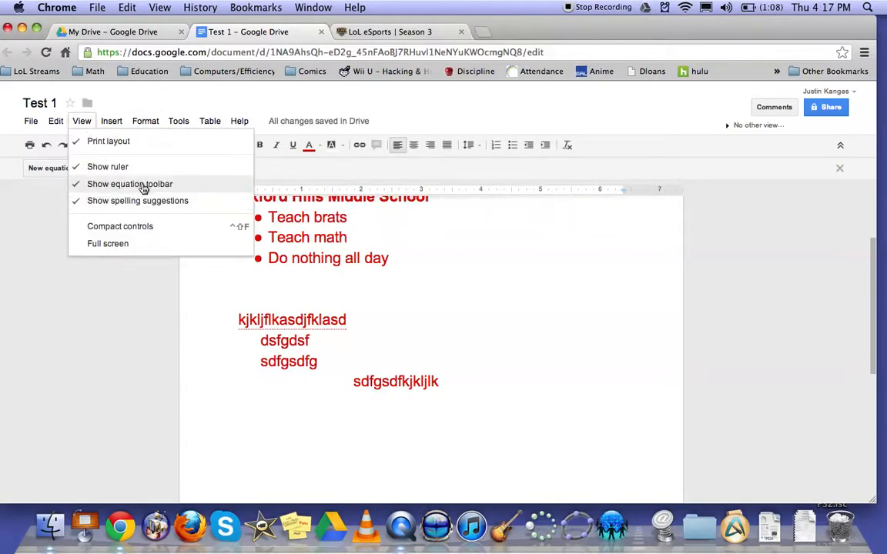
{"action": "left_click", "coordinate": [140, 185]}
Select the line "kjkljflkasdjfklasd" and turn spelling suggestions off and back on.
{"action": "left_click", "coordinate": [81, 122]}
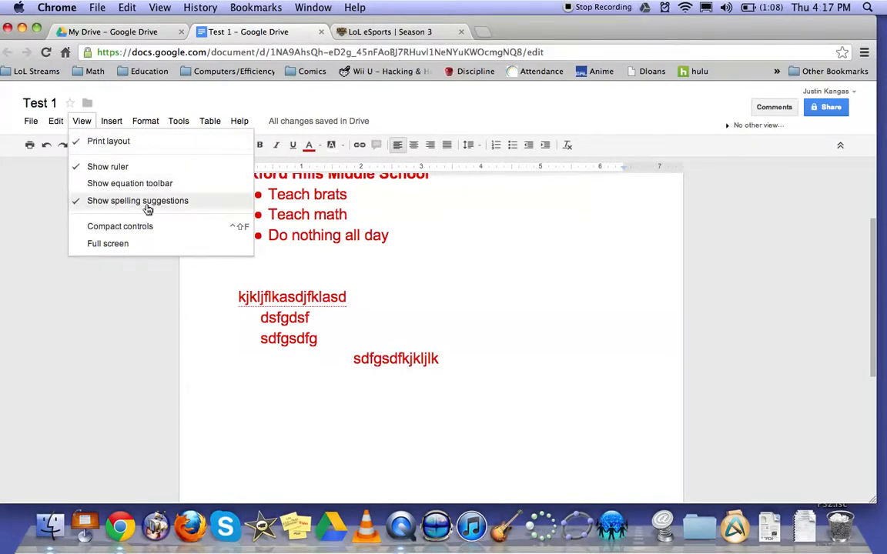
{"action": "left_click", "coordinate": [365, 302]}
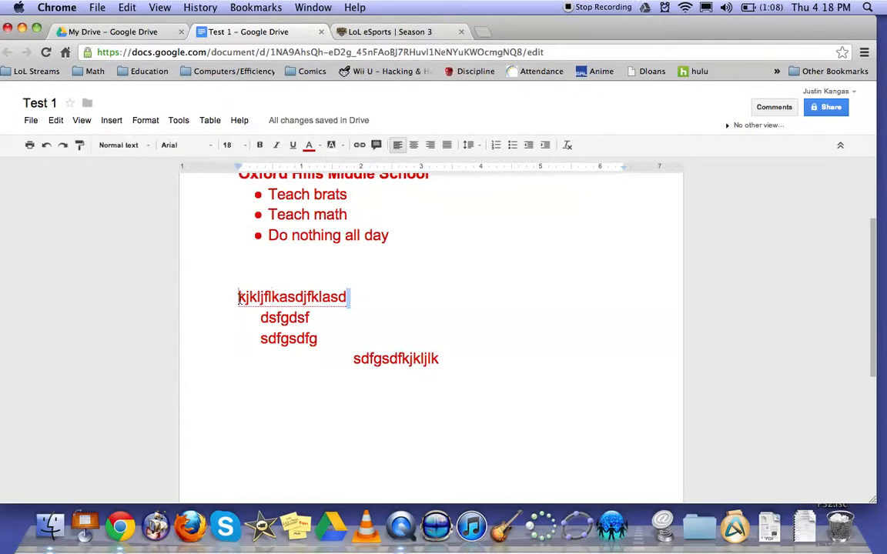
{"action": "left_click_drag", "start_coordinate": [350, 298], "coordinate": [238, 296]}
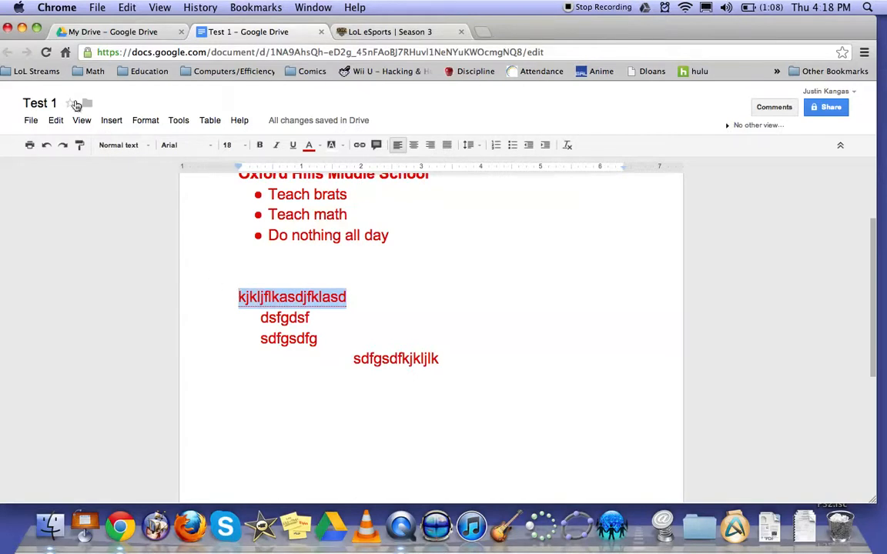
{"action": "left_click", "coordinate": [81, 121]}
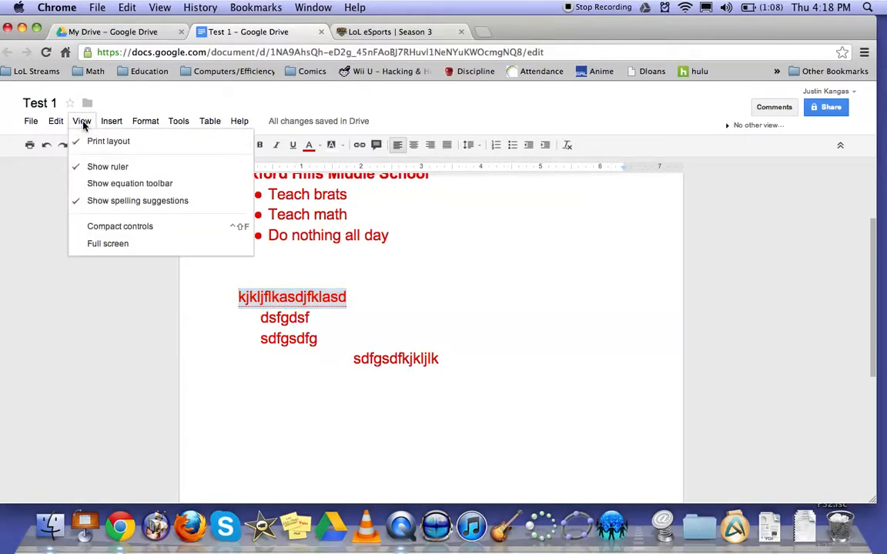
{"action": "left_click", "coordinate": [121, 201]}
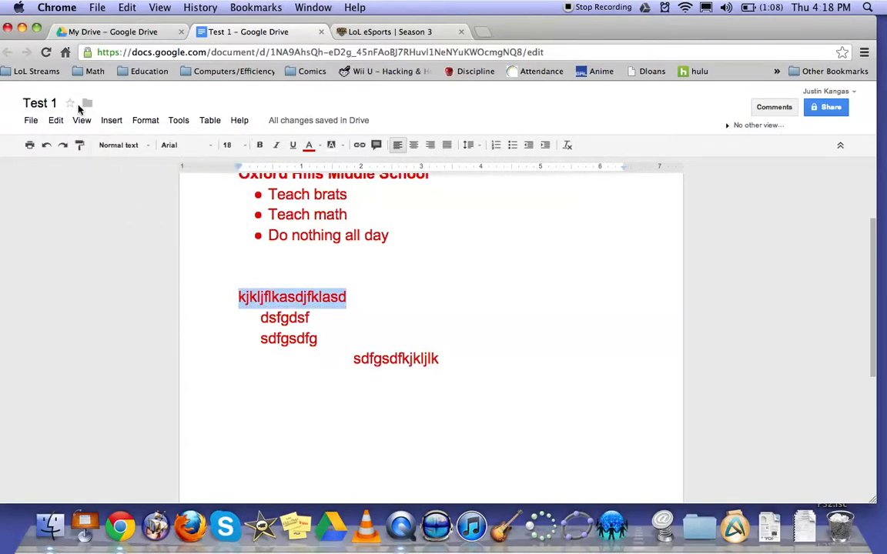
{"action": "left_click", "coordinate": [83, 123]}
{"action": "left_click", "coordinate": [123, 200]}
Switch the editor to compact controls and toggle between compact and full controls, ending with the full controls.
{"action": "left_click", "coordinate": [80, 123]}
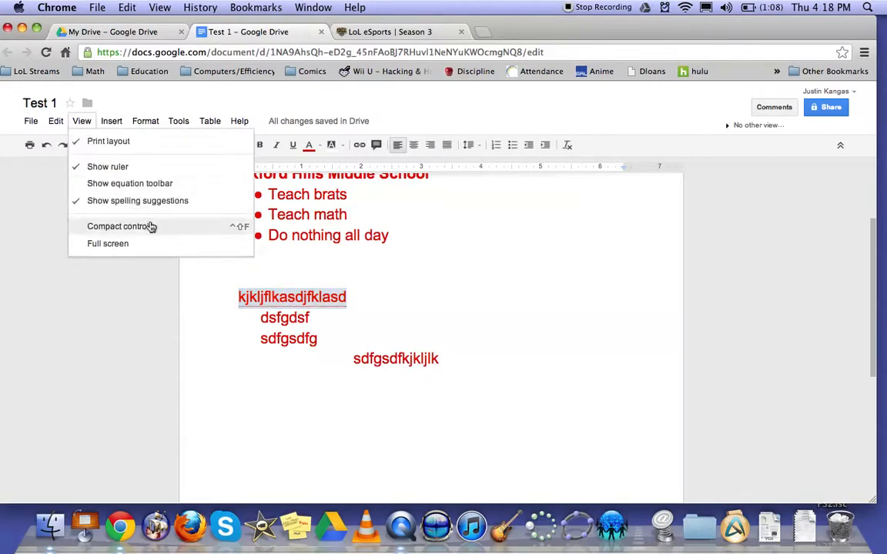
{"action": "left_click", "coordinate": [123, 226]}
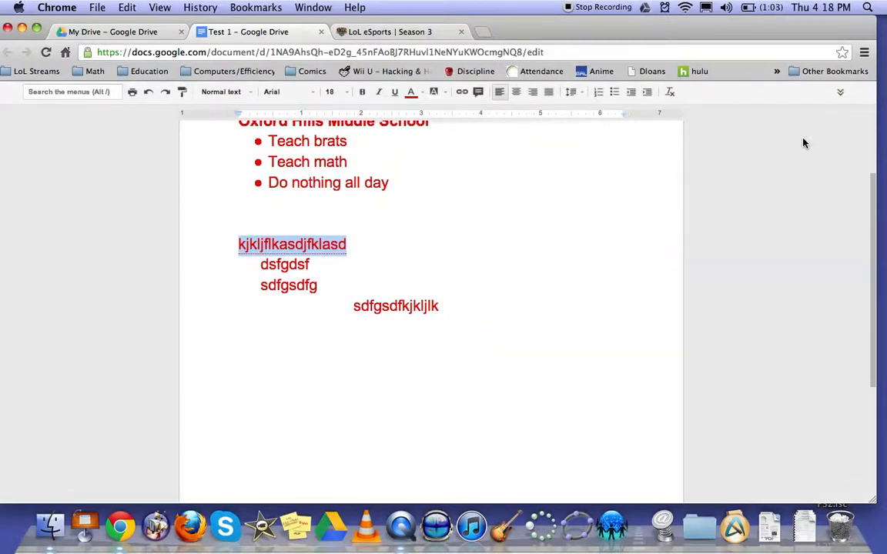
{"action": "left_click", "coordinate": [839, 95]}
{"action": "left_click", "coordinate": [839, 92]}
{"action": "left_click", "coordinate": [841, 146]}
{"action": "left_click", "coordinate": [840, 94]}
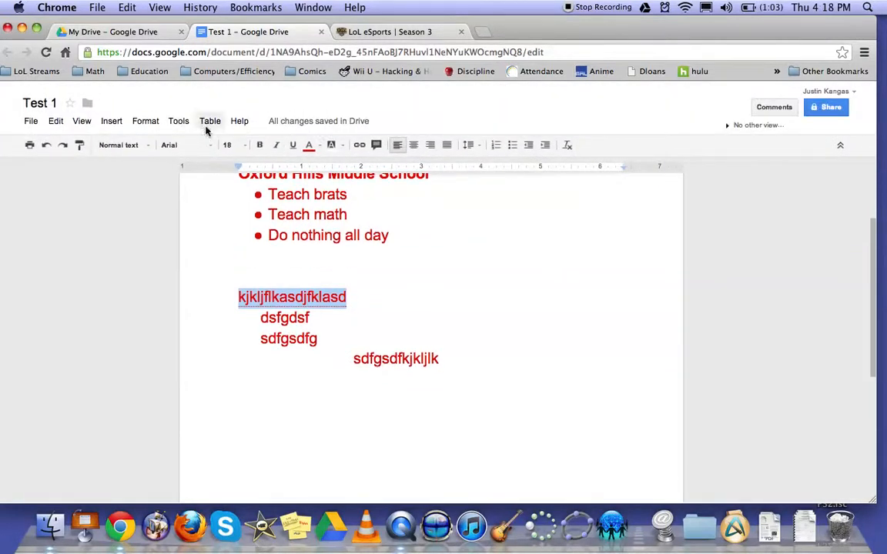
View the document in full screen and restore the controls.
{"action": "left_click", "coordinate": [82, 122]}
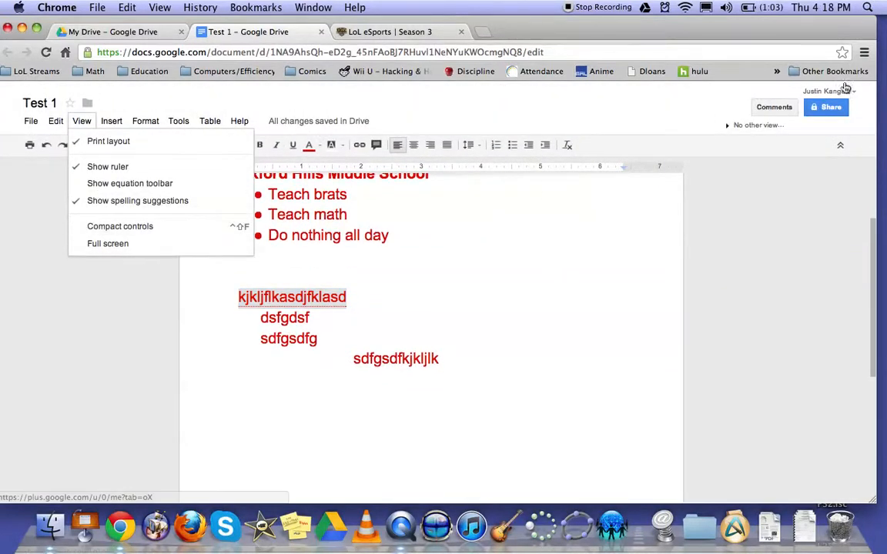
{"action": "left_click", "coordinate": [109, 244]}
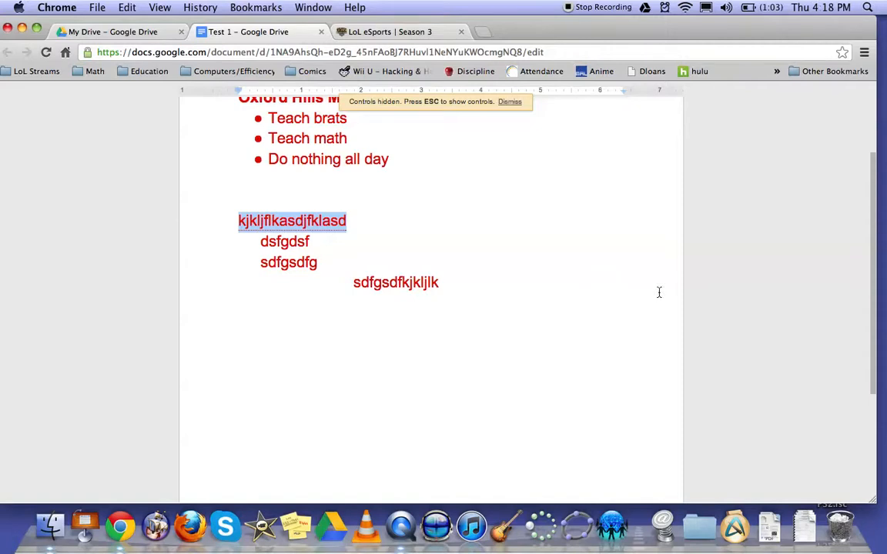
{"action": "scroll", "coordinate": [658, 292], "scroll_direction": "up", "scroll_amount": 1}
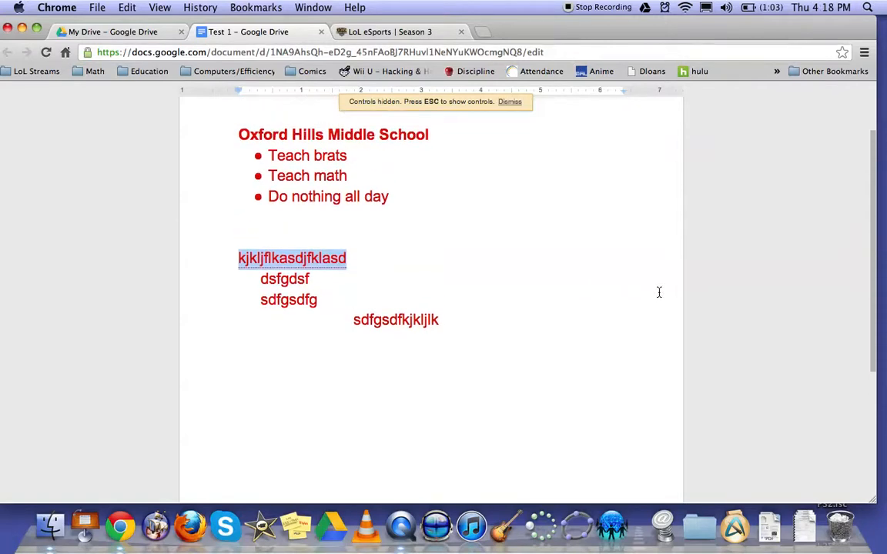
{"action": "scroll", "coordinate": [658, 291], "scroll_direction": "up", "scroll_amount": 1}
{"action": "scroll", "coordinate": [657, 291], "scroll_direction": "down", "scroll_amount": 1}
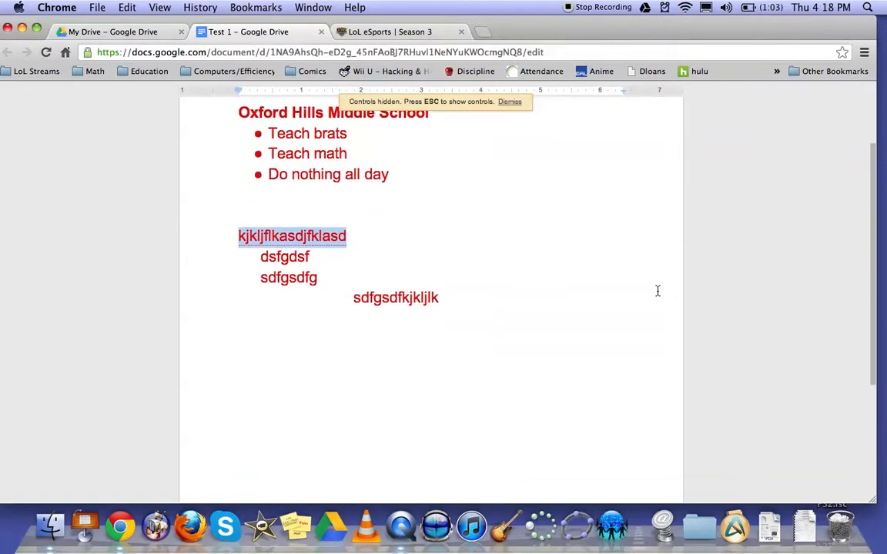
{"action": "scroll", "coordinate": [658, 291], "scroll_direction": "down", "scroll_amount": 2}
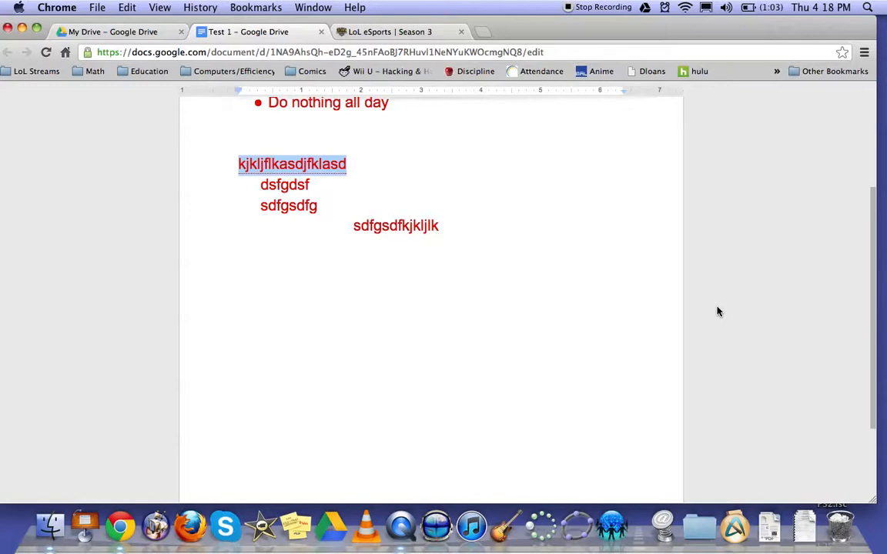
{"action": "key", "text": "ctrl+shift+f"}
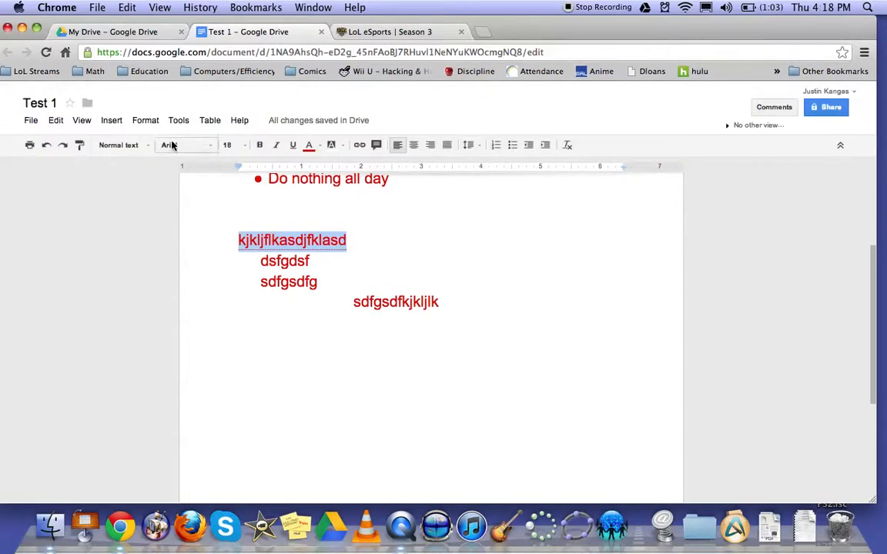
Enter full screen again with the hidden-controls notice dismissed, and return to the normal view.
{"action": "left_click", "coordinate": [81, 120]}
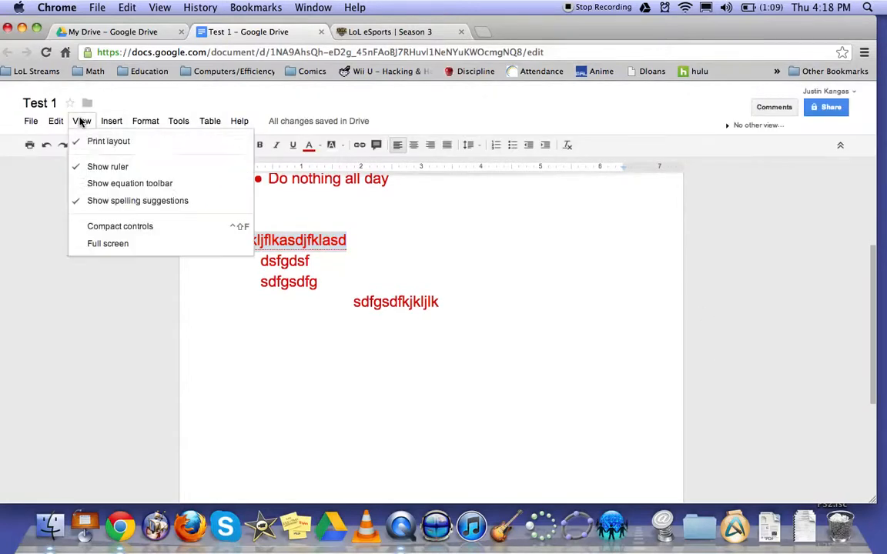
{"action": "left_click", "coordinate": [130, 246]}
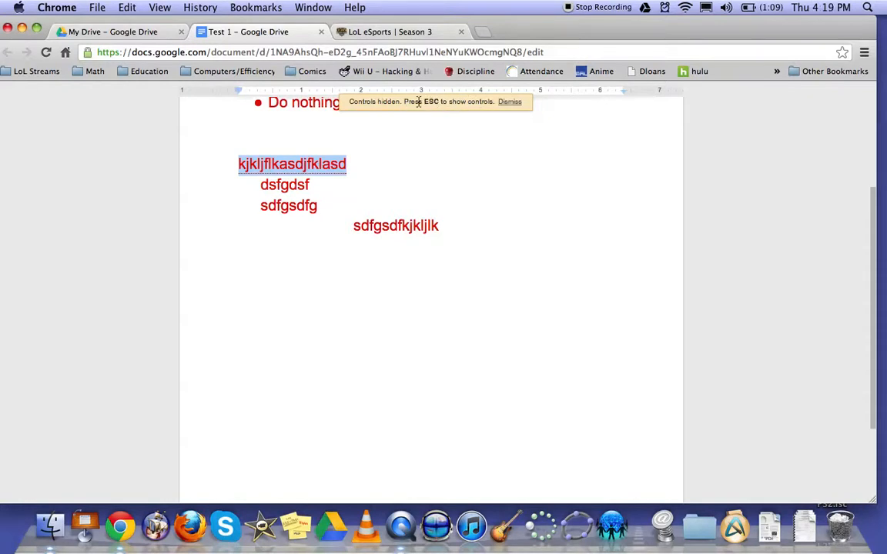
{"action": "left_click", "coordinate": [510, 102]}
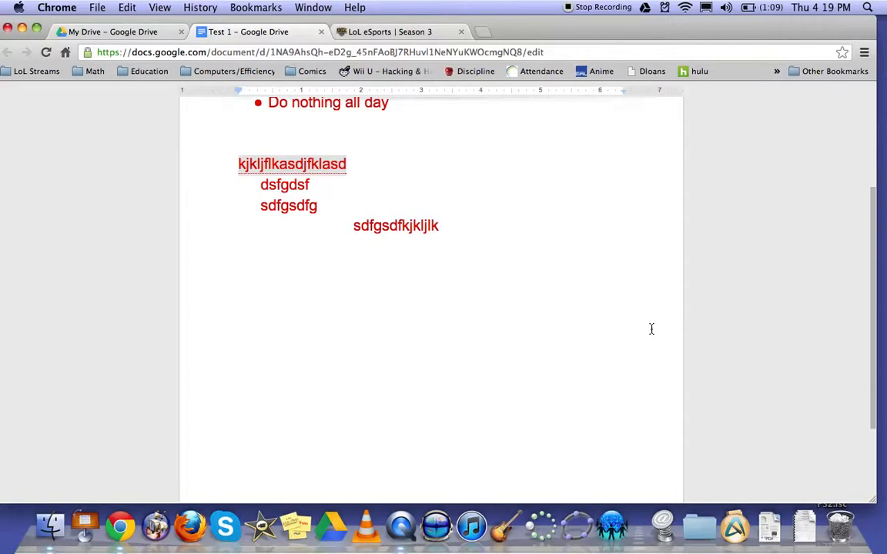
{"action": "key", "text": "Escape"}
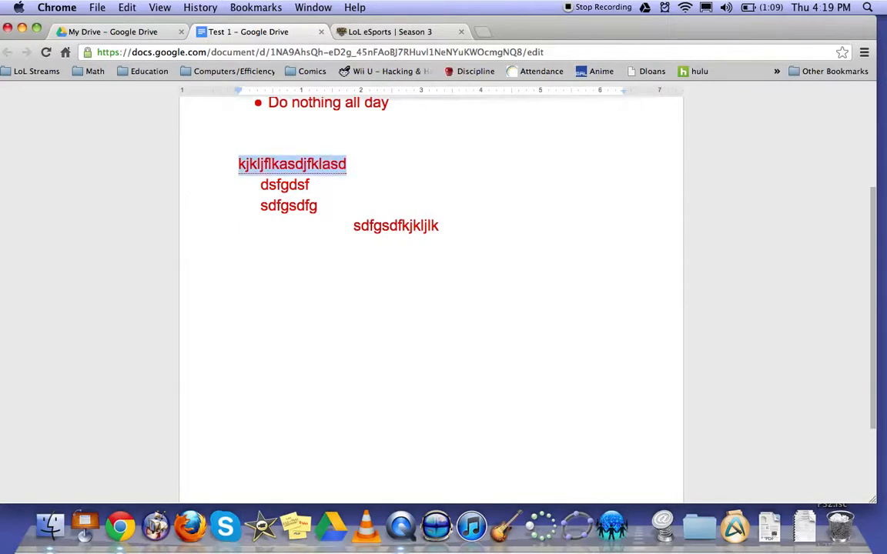
{"action": "key", "text": "Escape"}
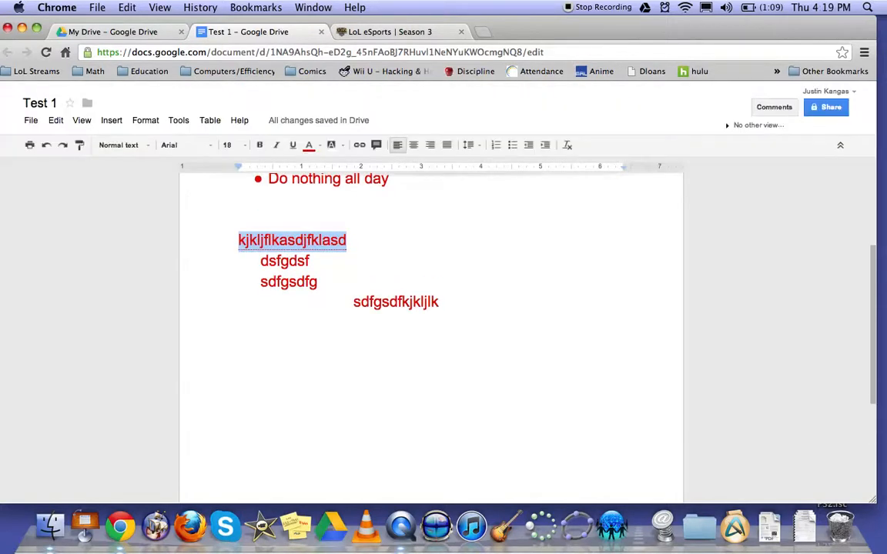
{"action": "left_click", "coordinate": [80, 121]}
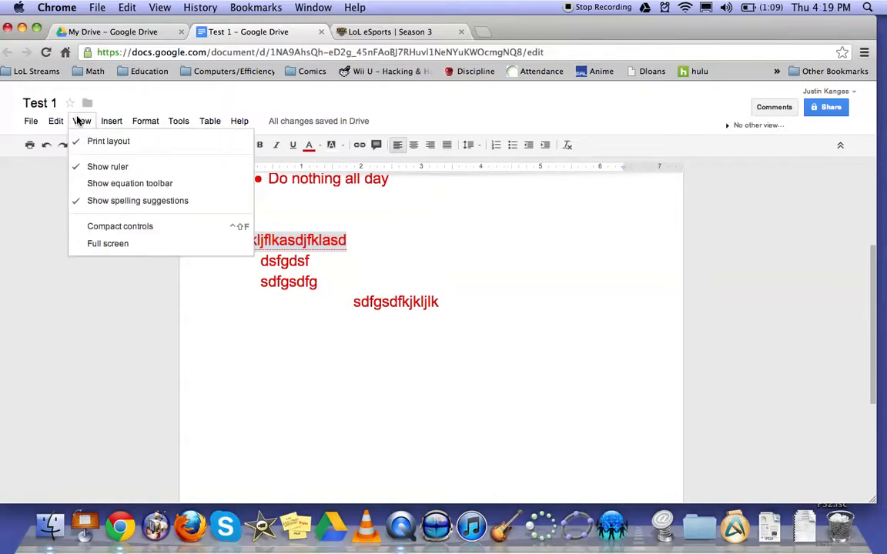
{"action": "left_click", "coordinate": [86, 304]}
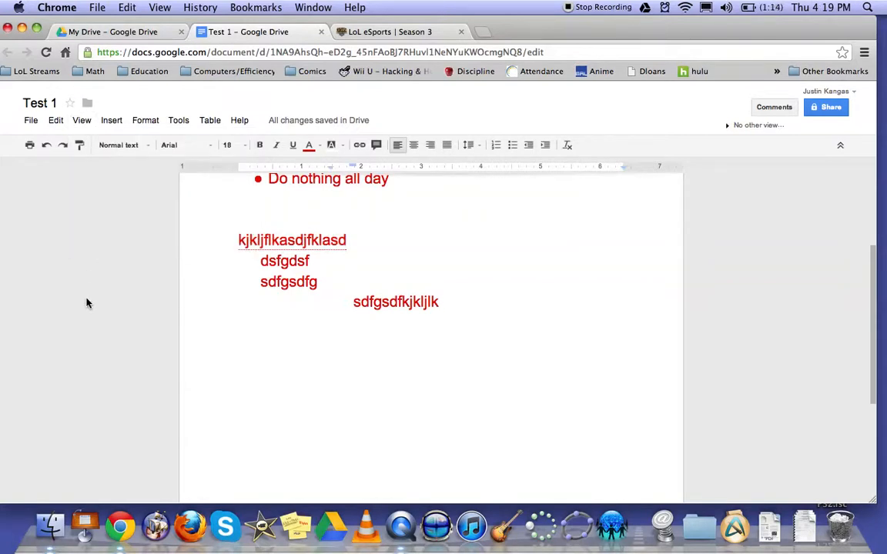
{"action": "left_click", "coordinate": [112, 121]}
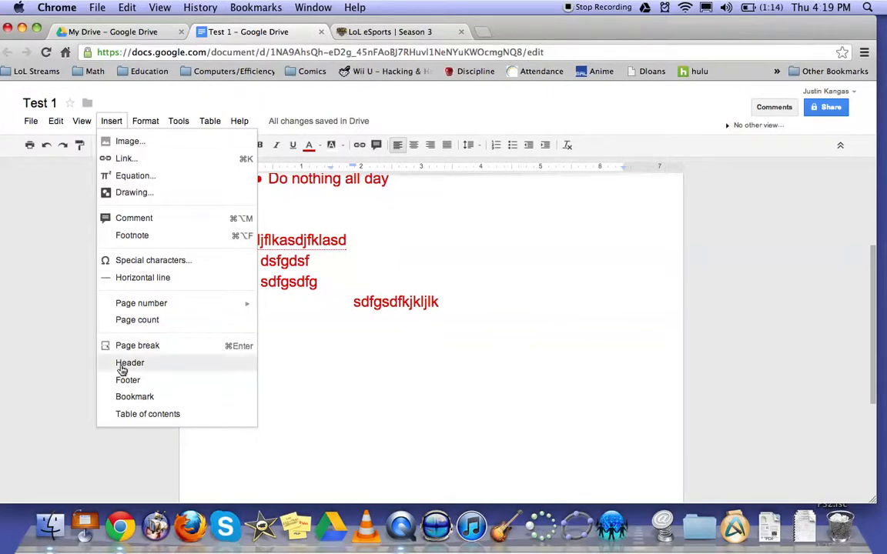
{"action": "left_click", "coordinate": [59, 386]}
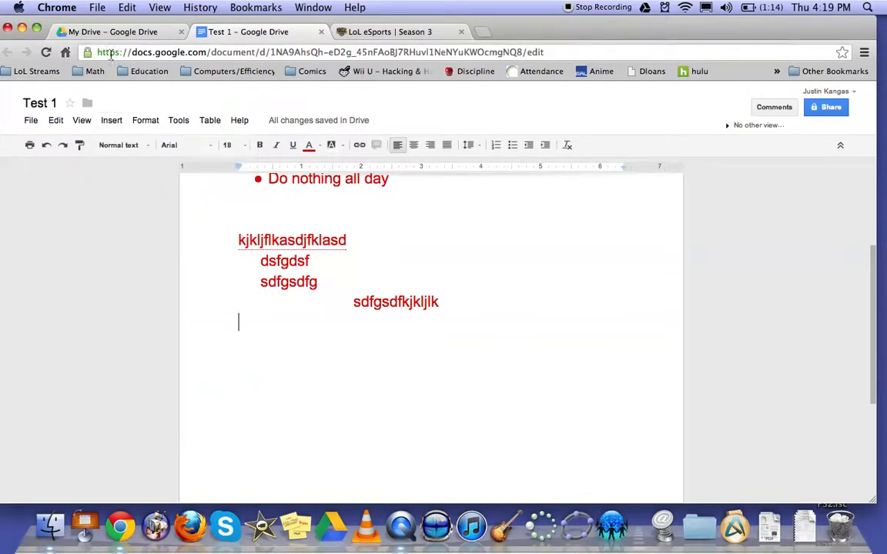